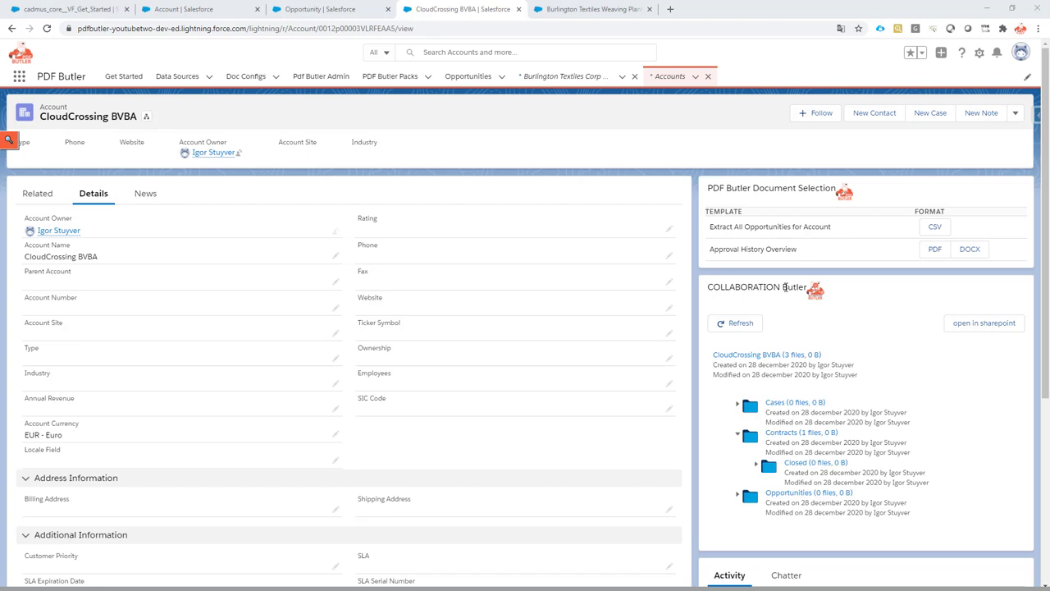
Open the account's SharePoint folder, switch to the Contracts Test library, and copy Contracts%20Test from its URL.
left_click(984, 328)
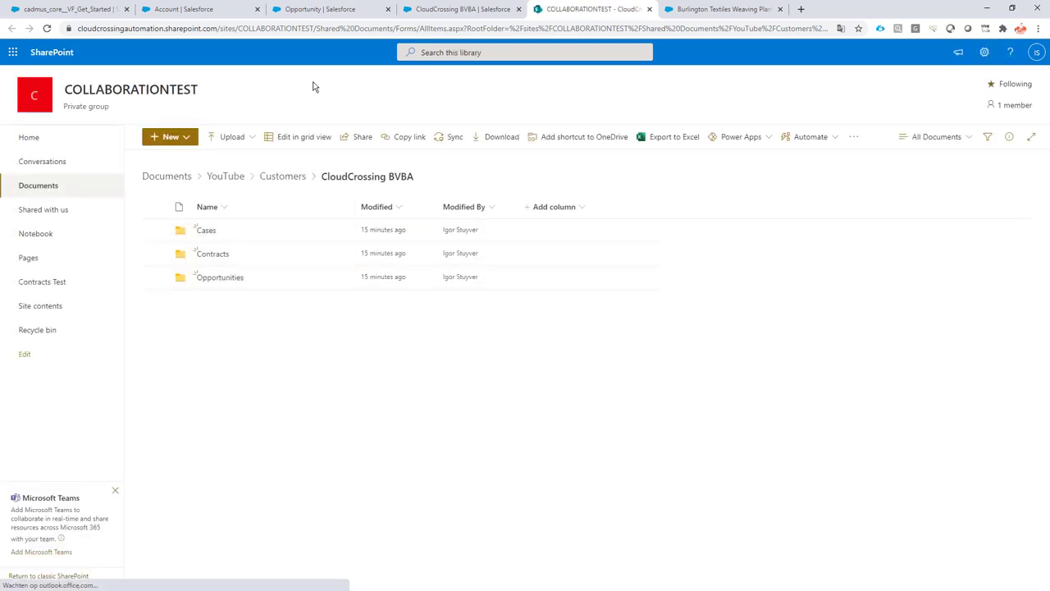
left_click_drag(238, 28, 419, 32)
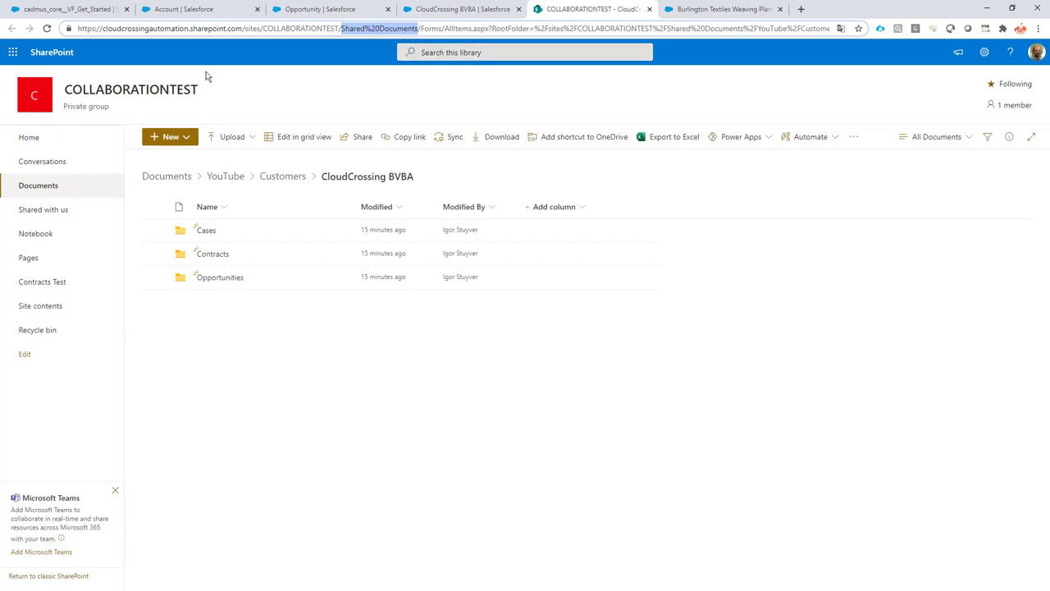
left_click(45, 285)
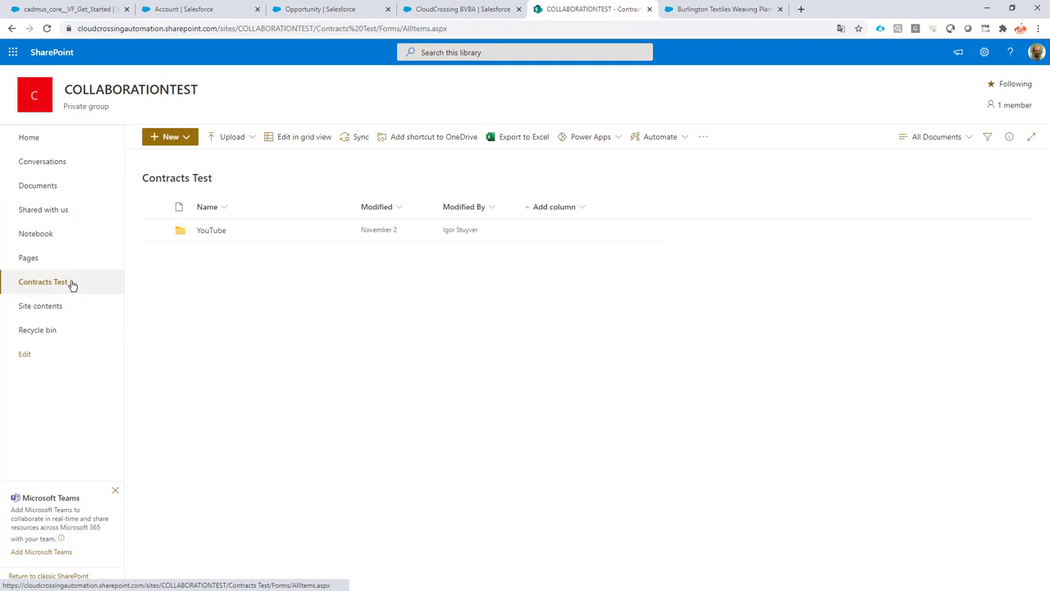
left_click_drag(317, 28, 379, 33)
key("ctrl+c")
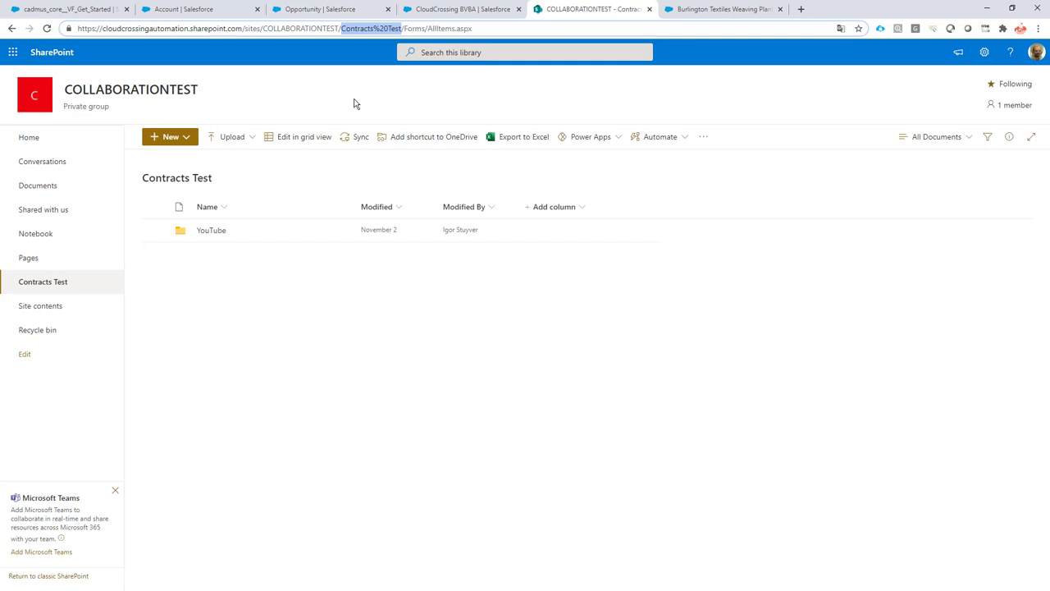
Examine the SharePoint Site value on the CloudCrossing BVBA account and compare it with the Contracts Test library's URL.
left_click(461, 12)
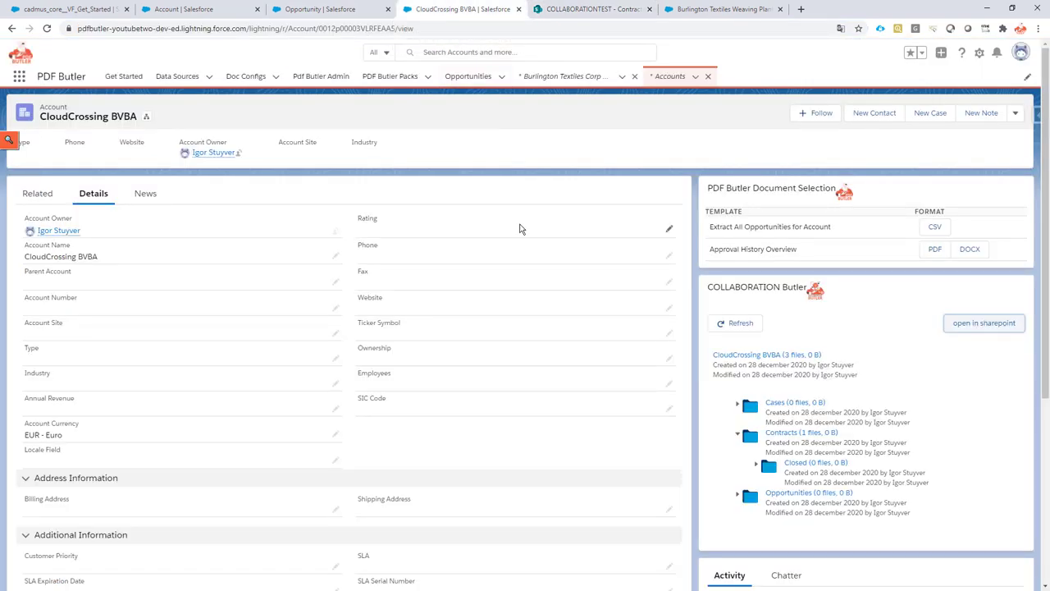
scroll(519, 228, "down", 5)
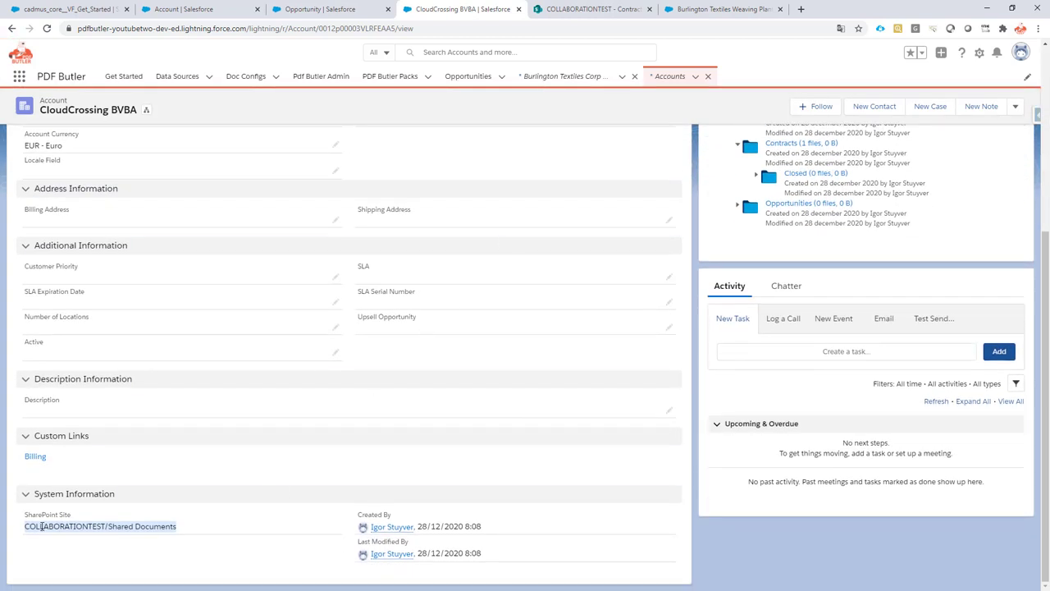
left_click(27, 525)
left_click_drag(26, 526, 179, 529)
left_click(27, 527)
left_click_drag(24, 527, 177, 529)
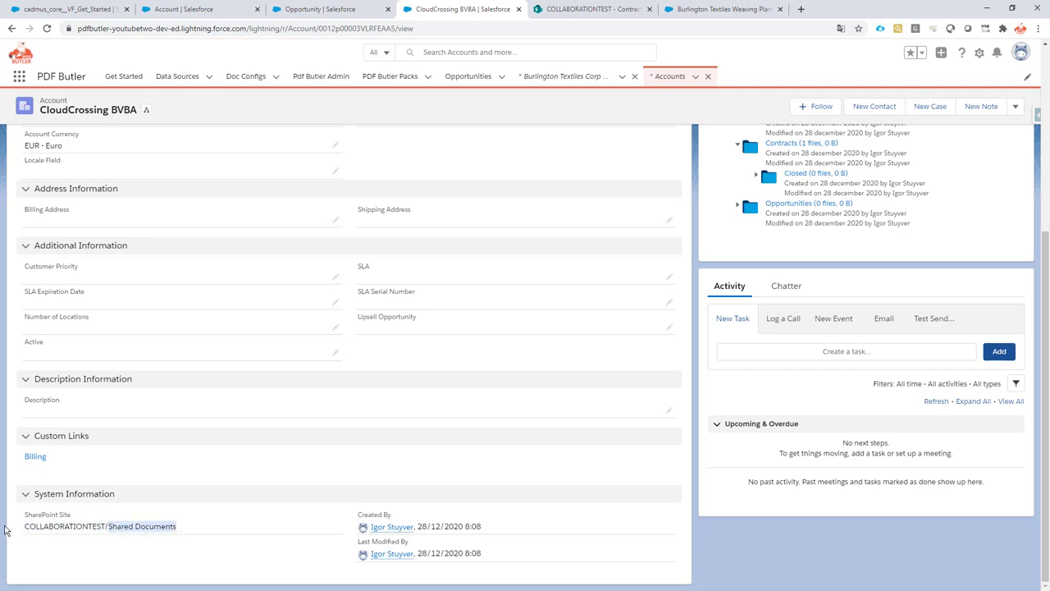
left_click_drag(25, 527, 176, 529)
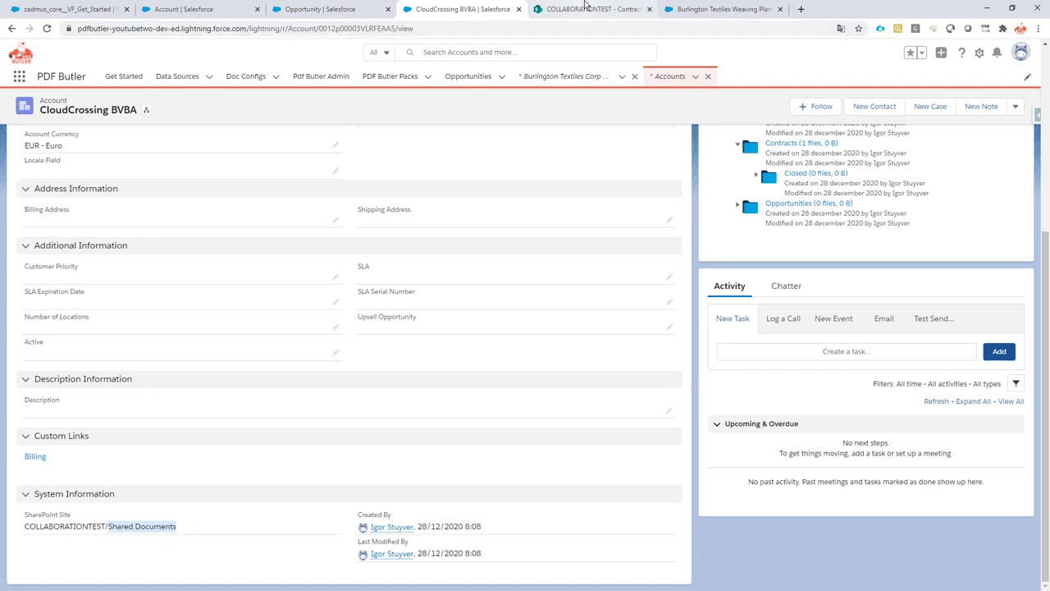
left_click(587, 9)
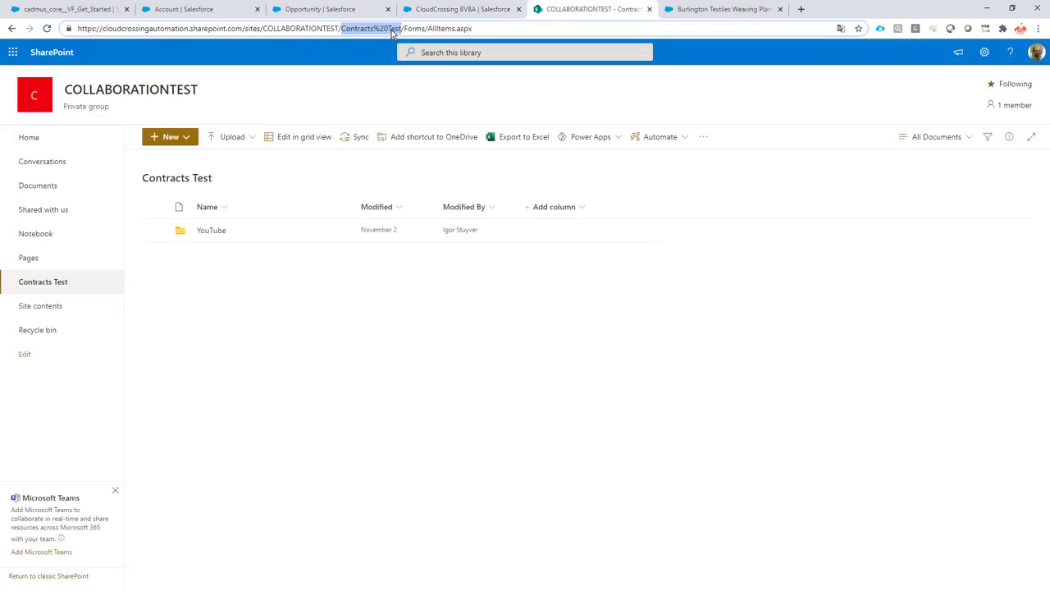
Open the Account object's SharePoint Site formula field for editing in Salesforce Setup.
left_click(187, 9)
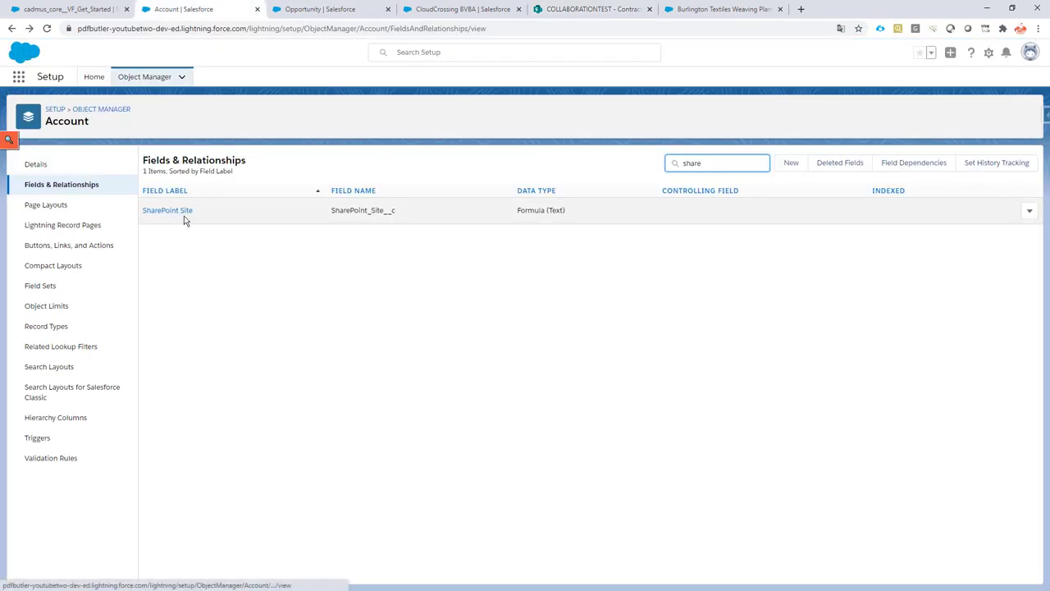
left_click(66, 122)
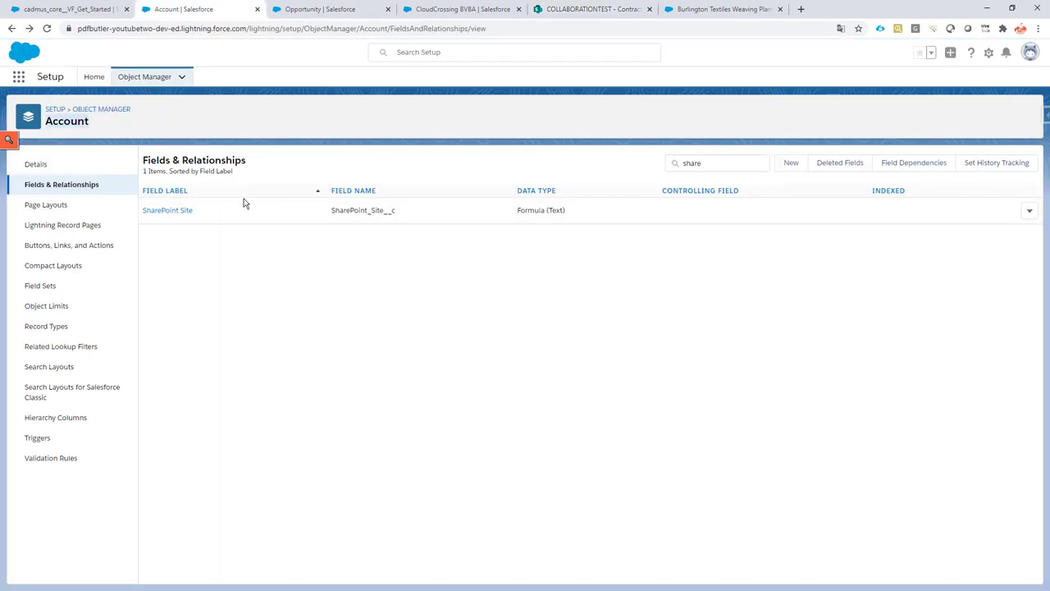
left_click(168, 211)
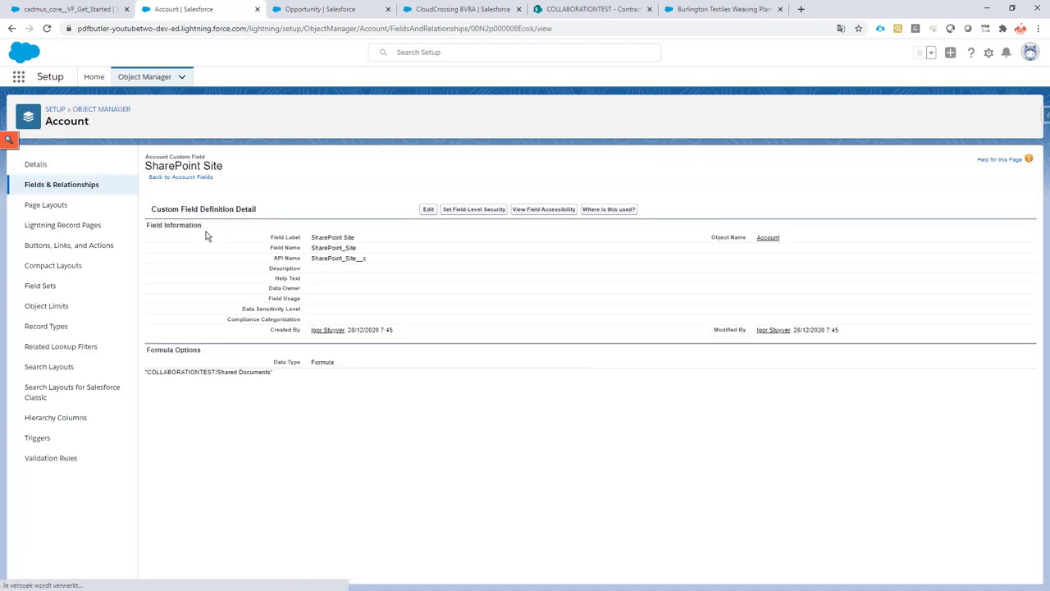
left_click(428, 210)
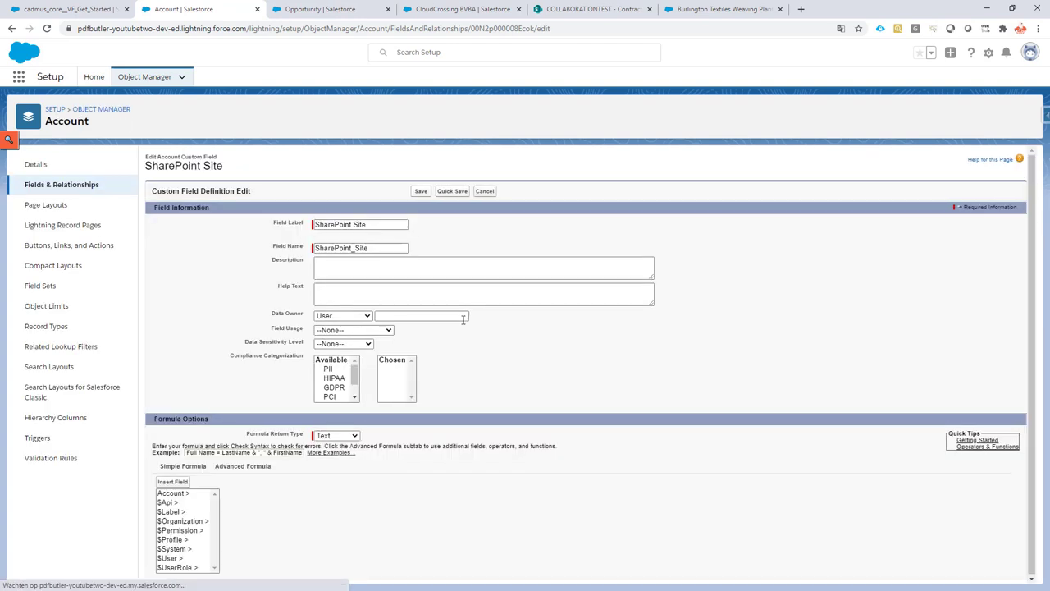
scroll(361, 385, "down", 1)
scroll(258, 537, "down", 2)
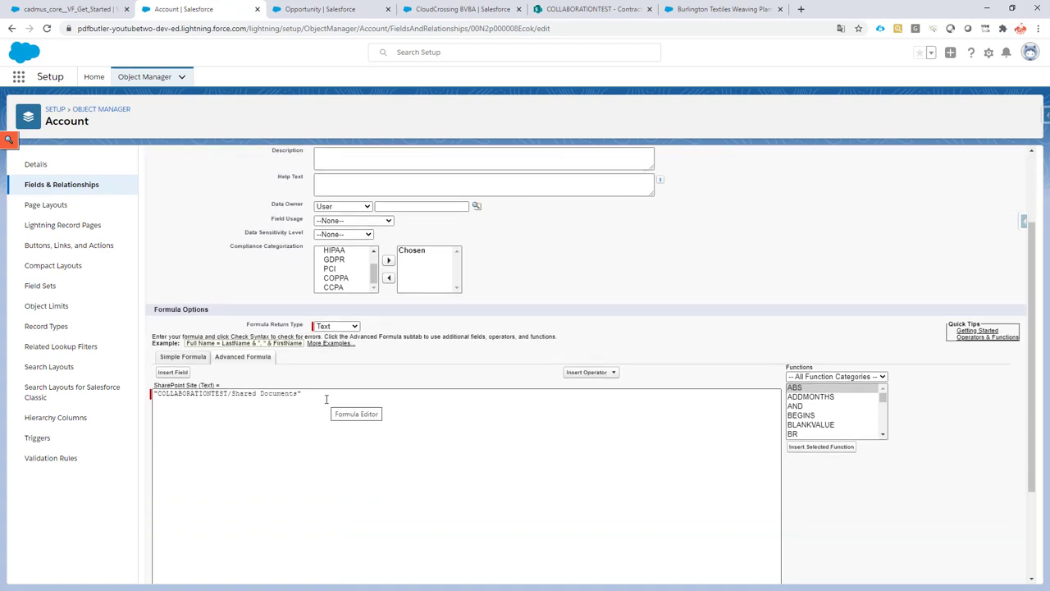
Replace Shared Documents in the formula with the copied library name, using a plain space instead of %20: "COLLABORATIONTEST/Contracts Test".
double_click(240, 394)
left_click_drag(239, 395, 270, 397)
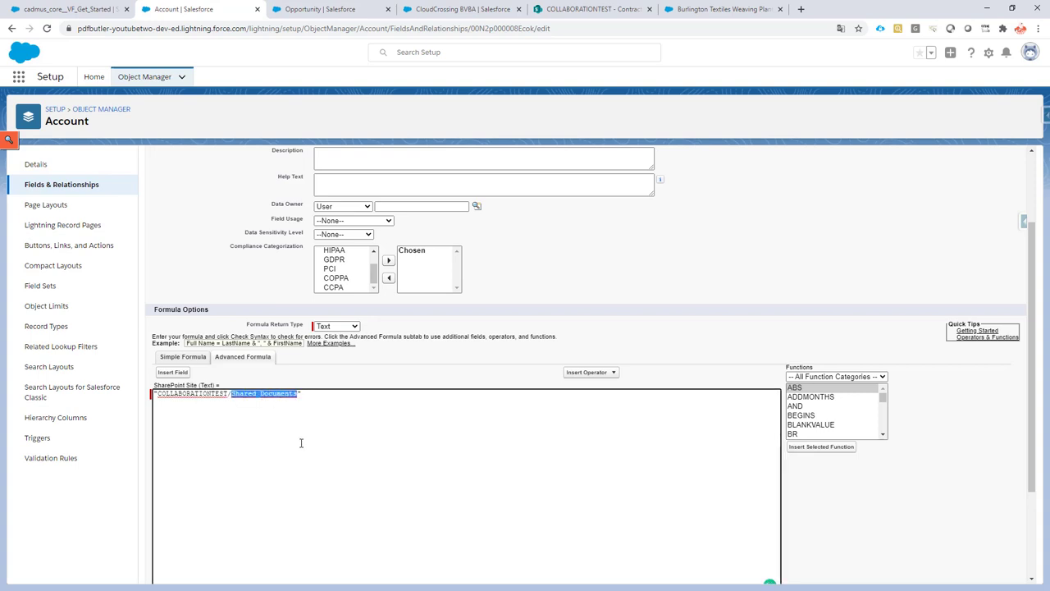
key("ctrl+v")
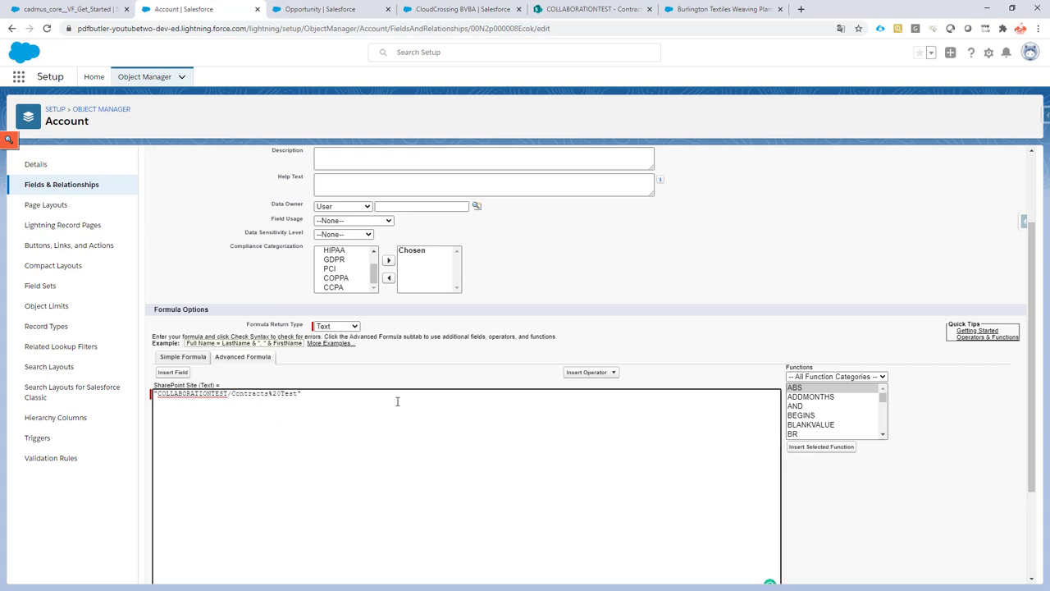
key("BackSpace")
key("BackSpace")
key("BackSpace")
scroll(405, 411, "down", 1)
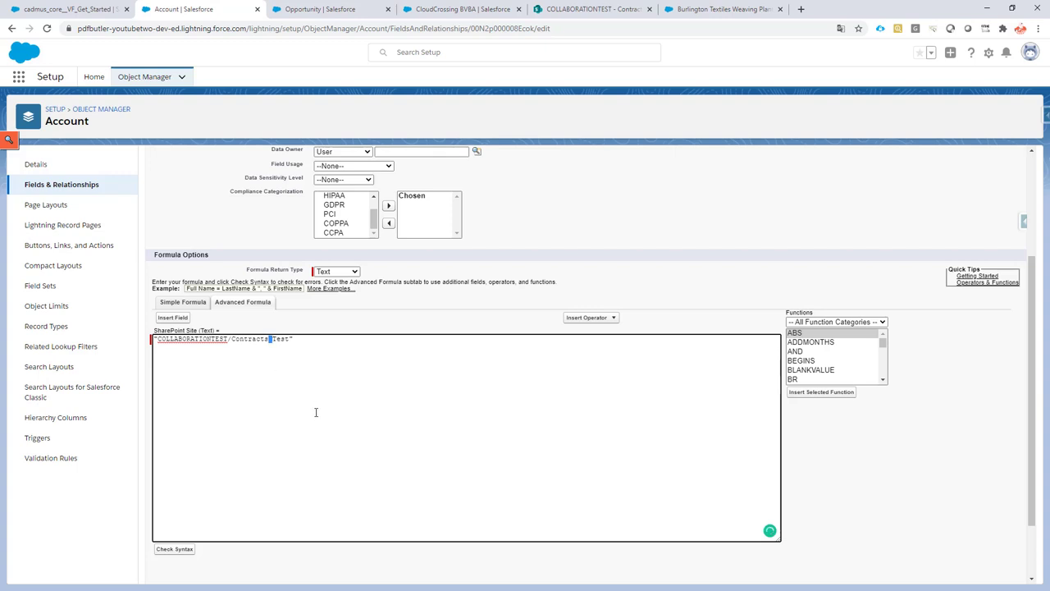
scroll(339, 424, "up", 1)
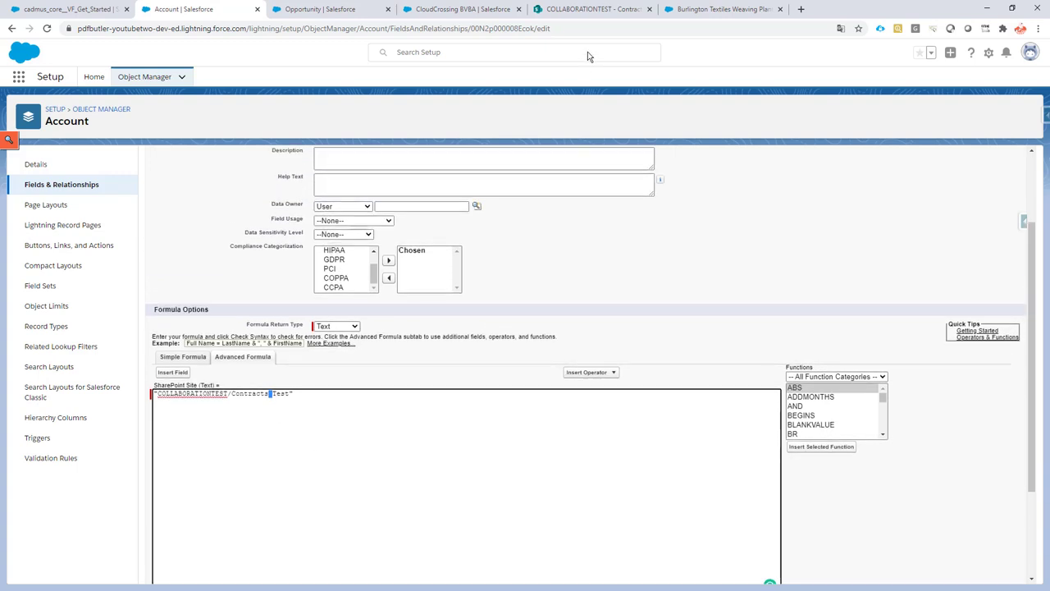
Check the %20 part of the Contracts Test library's URL in SharePoint against the space in the Salesforce formula.
left_click(592, 10)
left_click(389, 29)
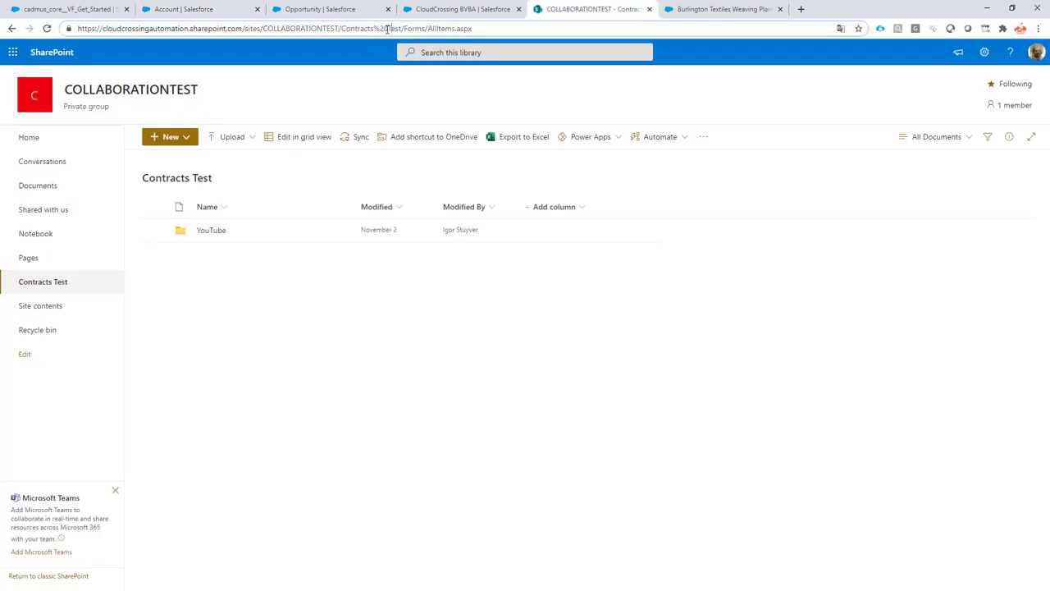
left_click_drag(389, 29, 374, 29)
left_click(192, 9)
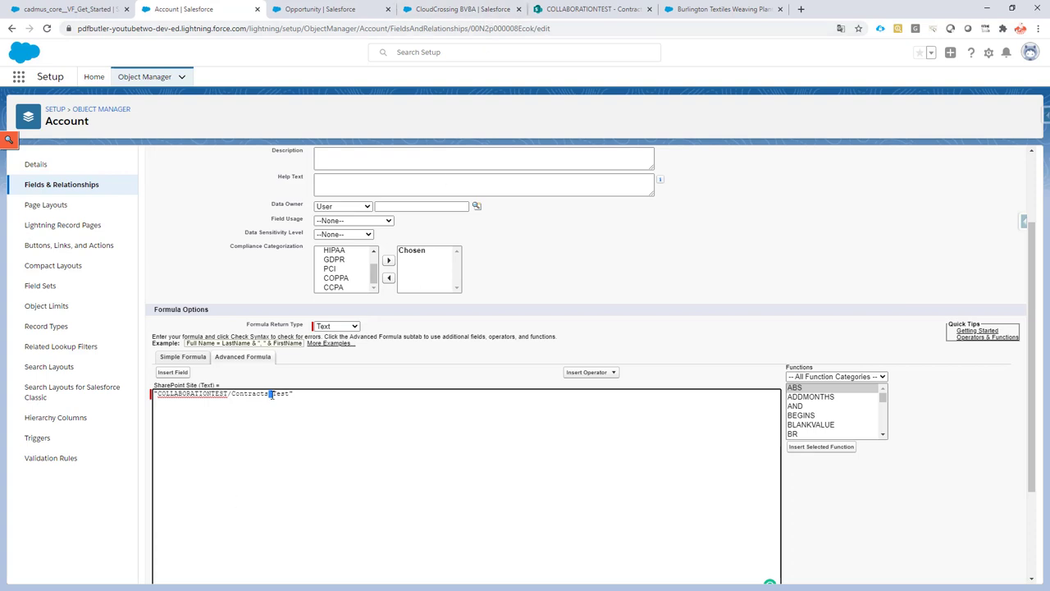
Review the site and library parts of the SharePoint Site formula and save the field.
scroll(279, 411, "down", 2)
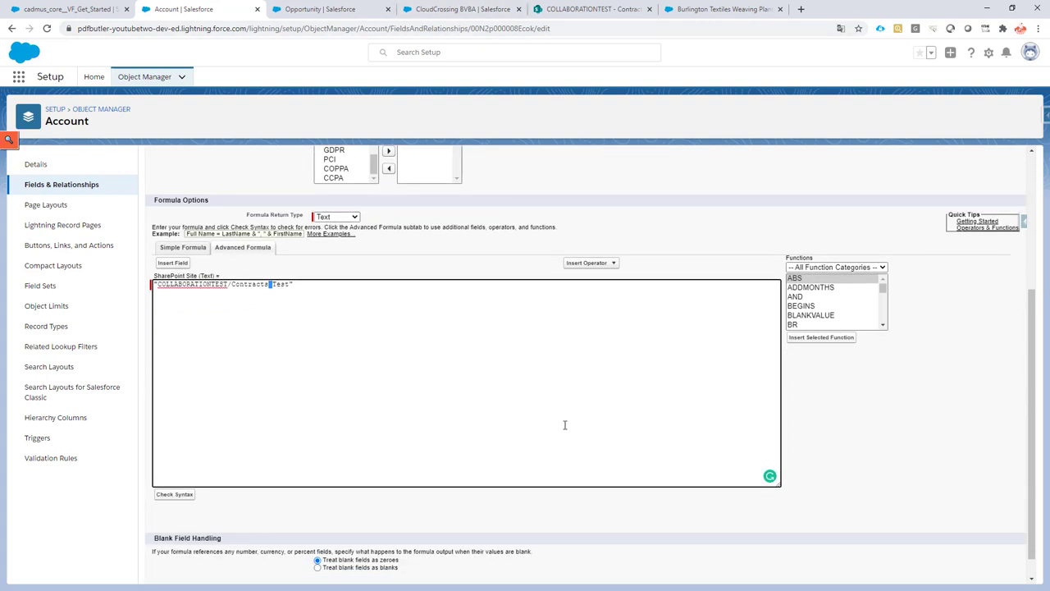
scroll(1014, 465, "down", 1)
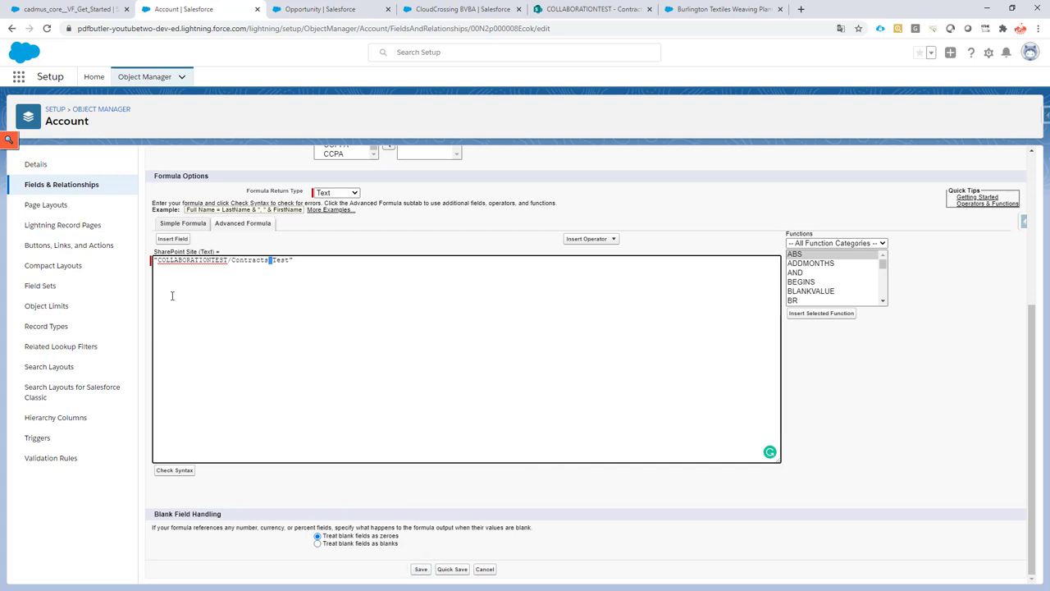
left_click(158, 260)
double_click(226, 260)
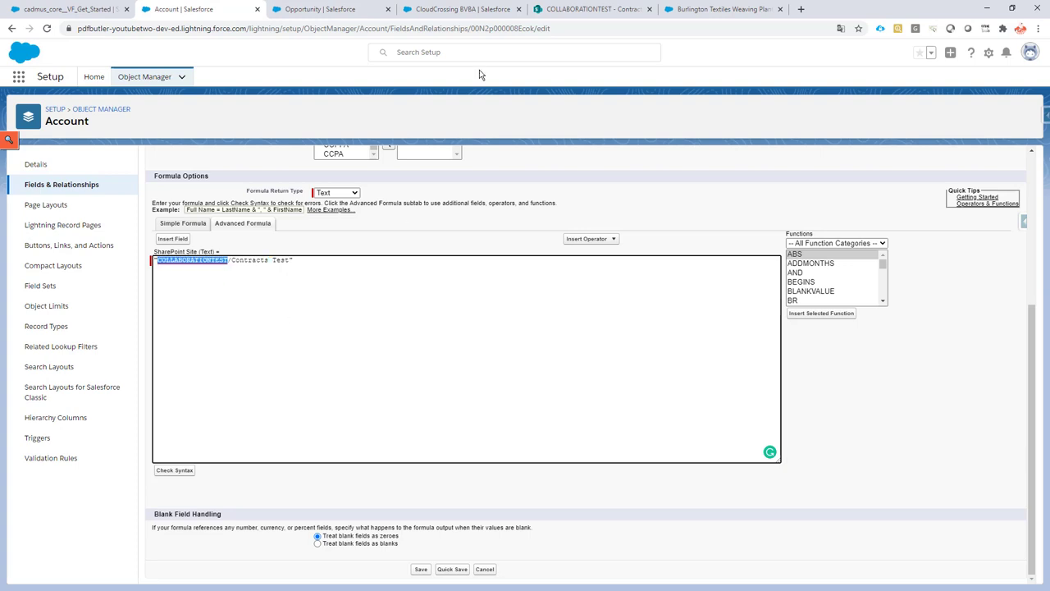
left_click(230, 260)
left_click(289, 261, "shift")
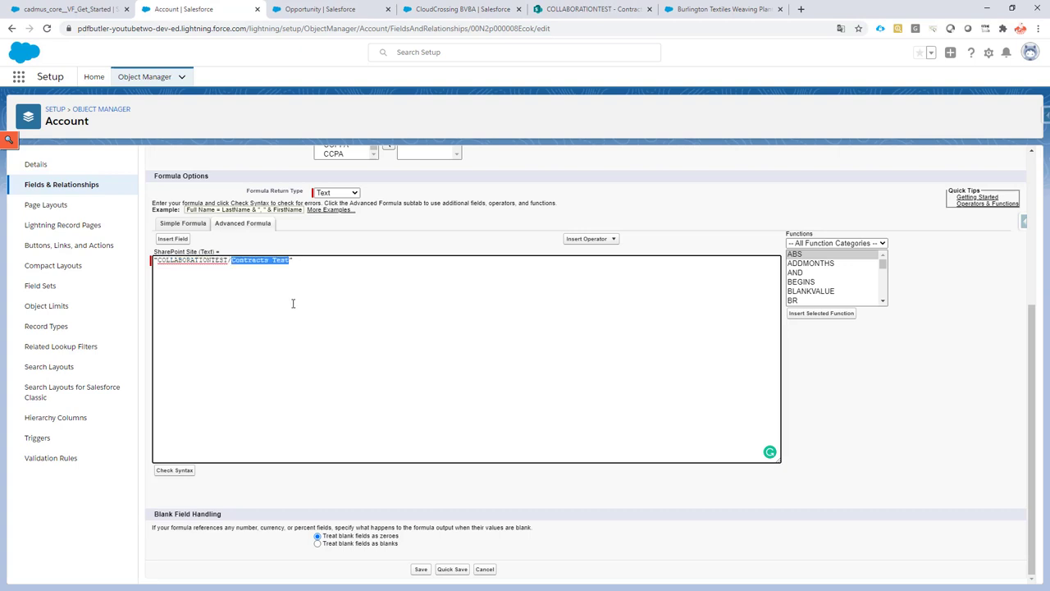
left_click(421, 570)
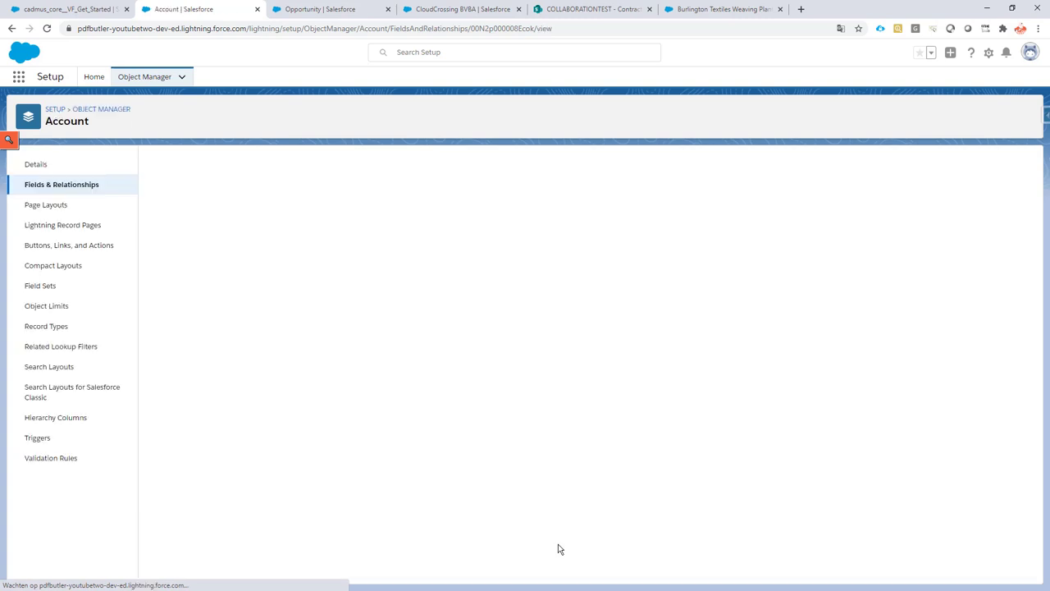
Open the CloudCrossing BVBA account's record page in Lightning App Builder and select the COLLABORATION Butler component.
left_click(444, 9)
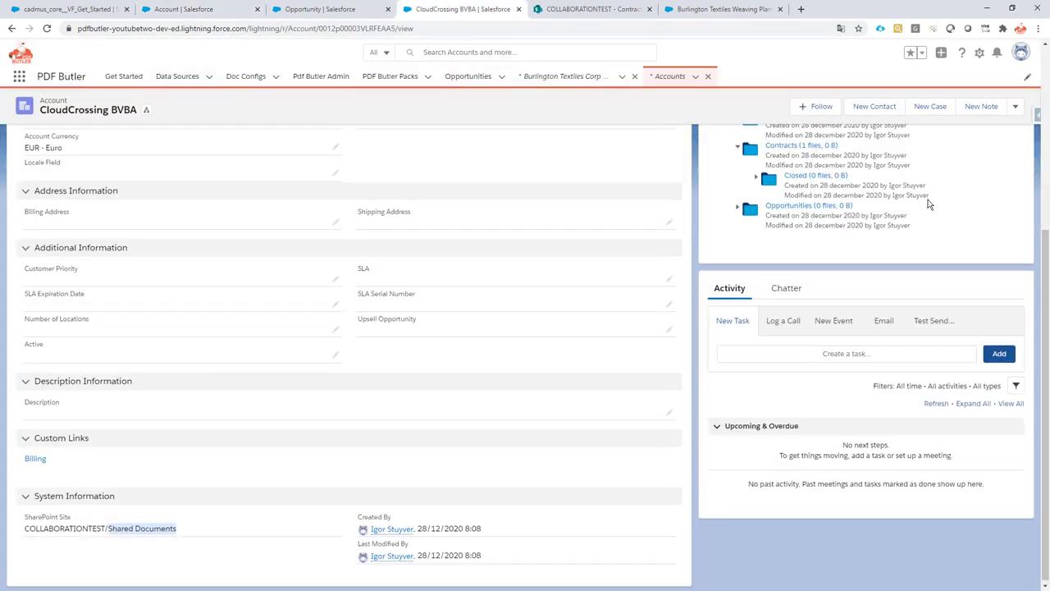
scroll(930, 205, "up", 5)
left_click(979, 53)
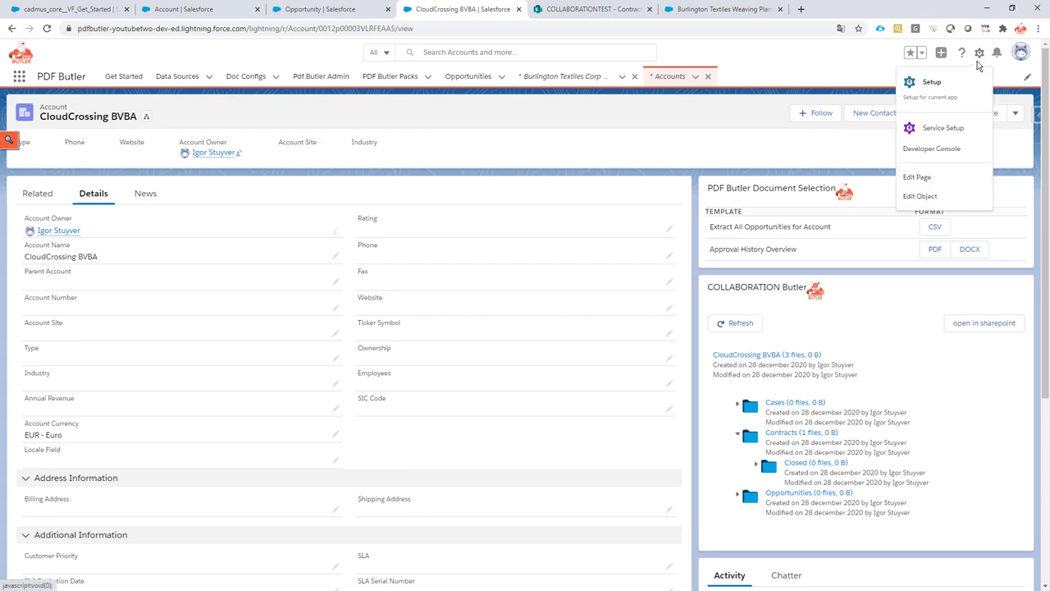
left_click(936, 180)
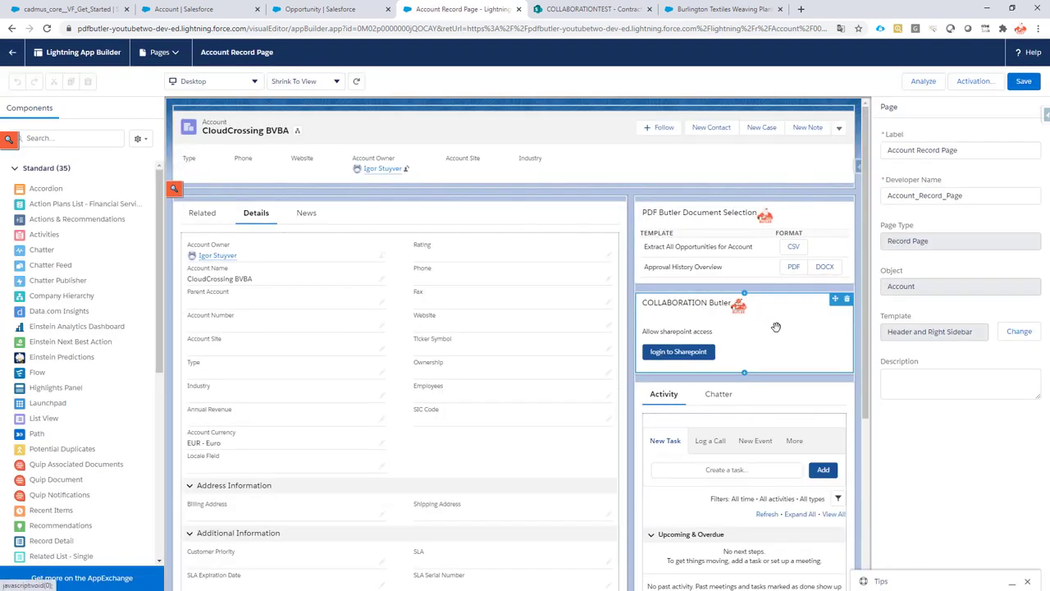
left_click(776, 327)
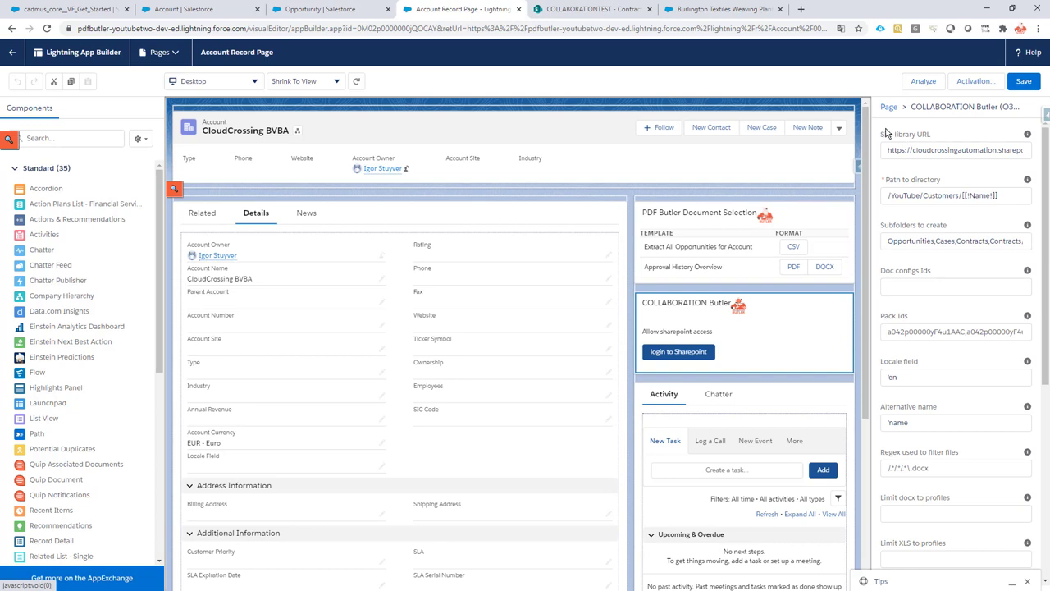
Examine the component's Site library URL with its SharePoint_Site__c merge field and compare it with the library's URL in SharePoint.
left_click(883, 138)
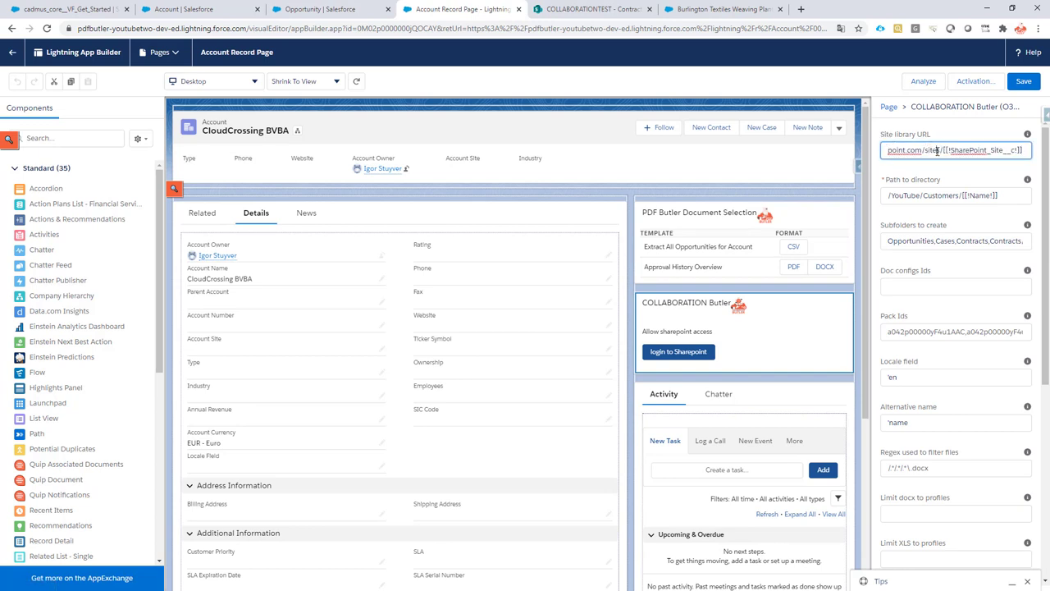
key("Home")
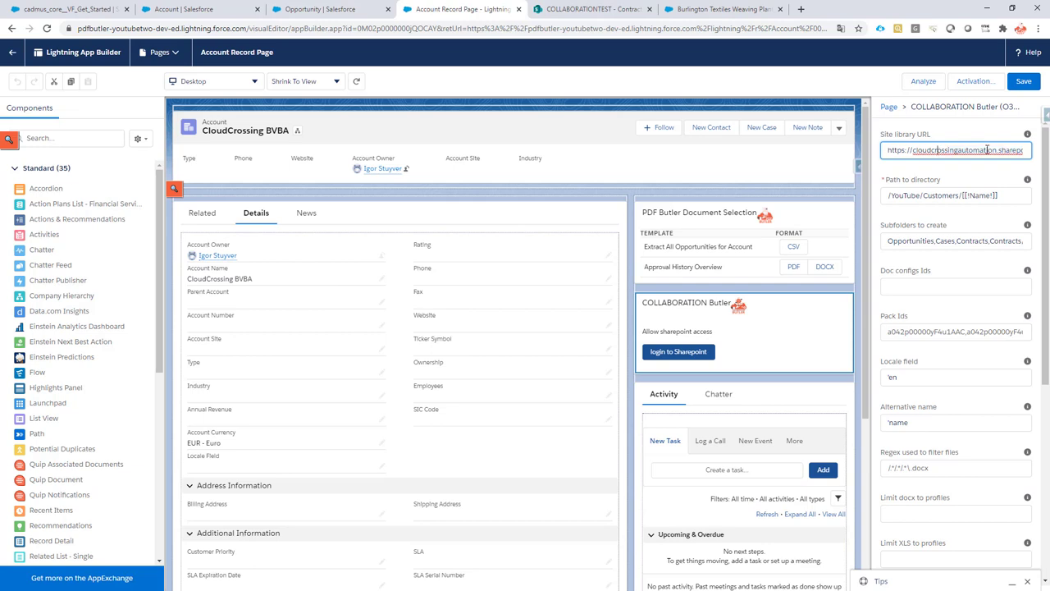
key("End")
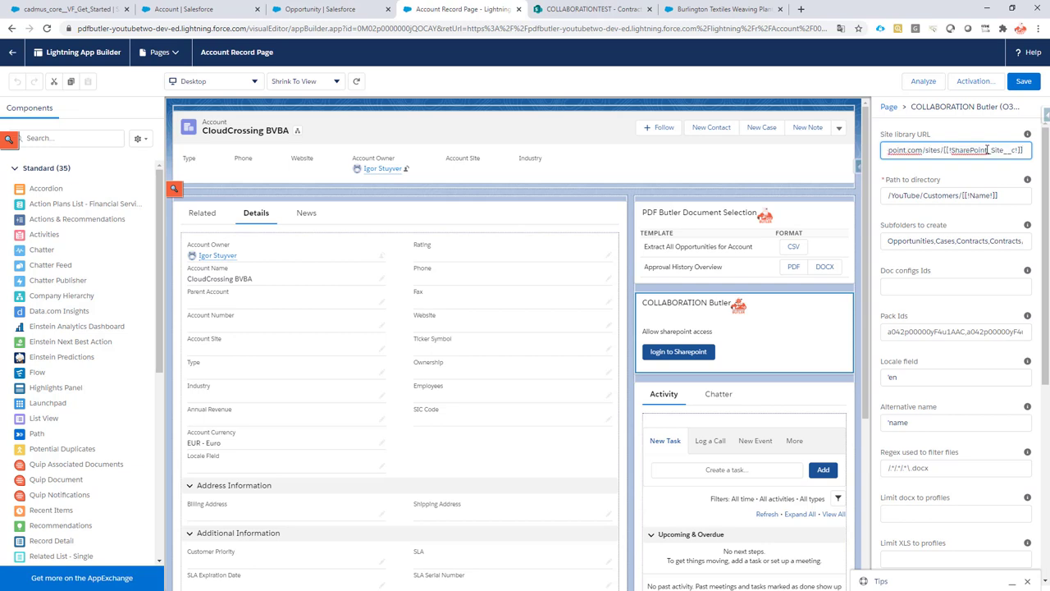
left_click(572, 11)
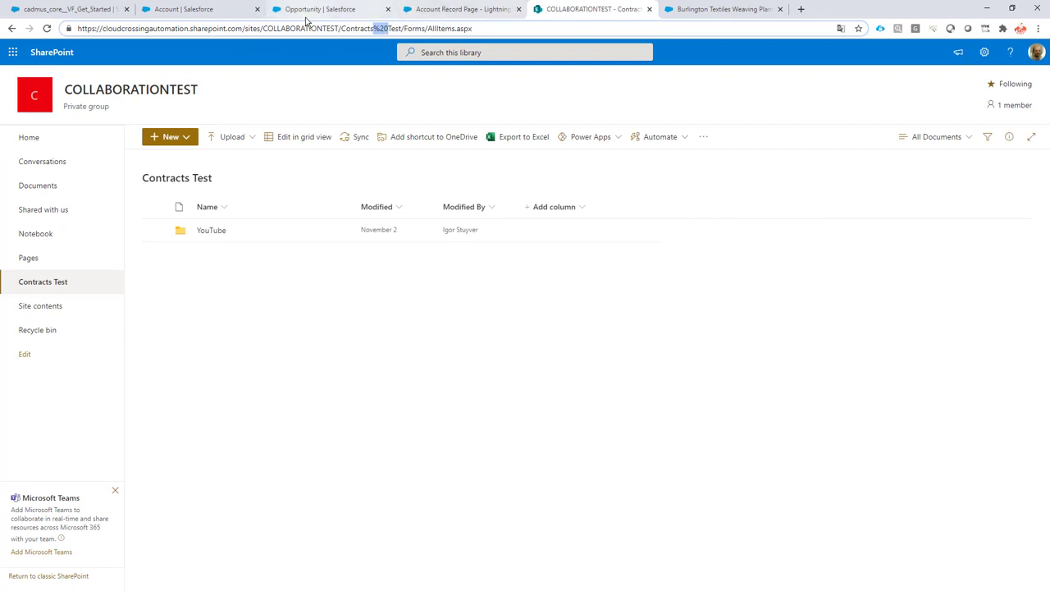
left_click_drag(264, 29, 402, 31)
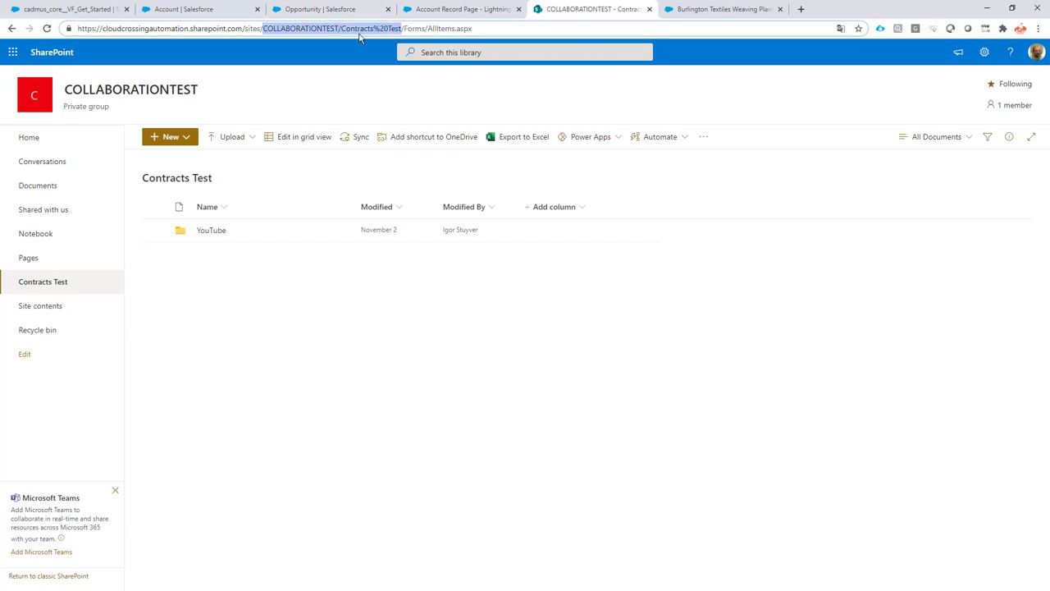
left_click(447, 10)
left_click_drag(912, 150, 971, 150)
key("End")
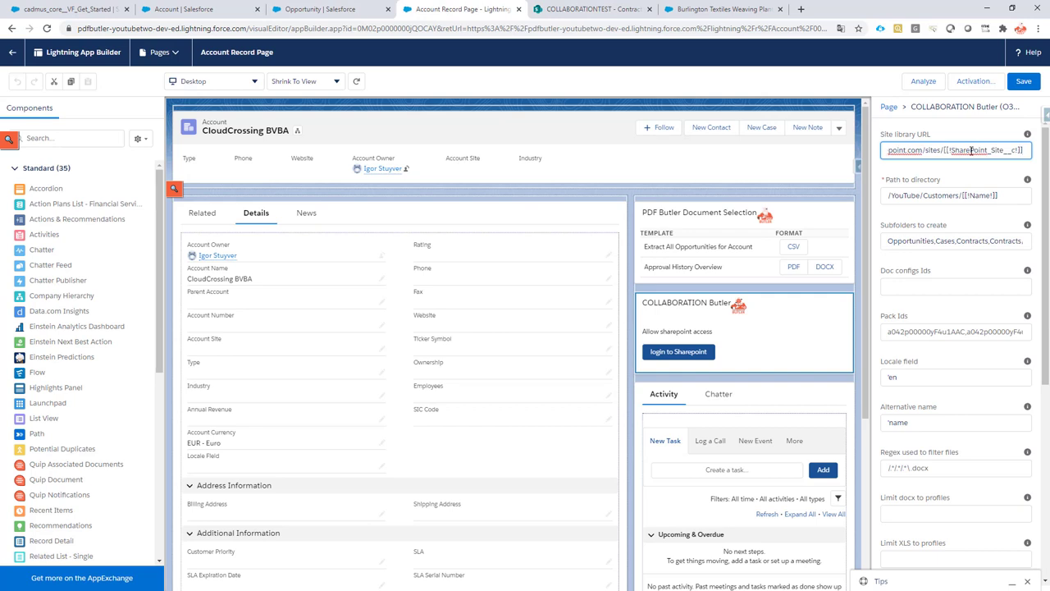
Check the merge field in the component's Site library URL against the API name of the Account object's SharePoint Site field.
double_click(937, 153)
left_click(945, 151)
left_click(1028, 152, "shift")
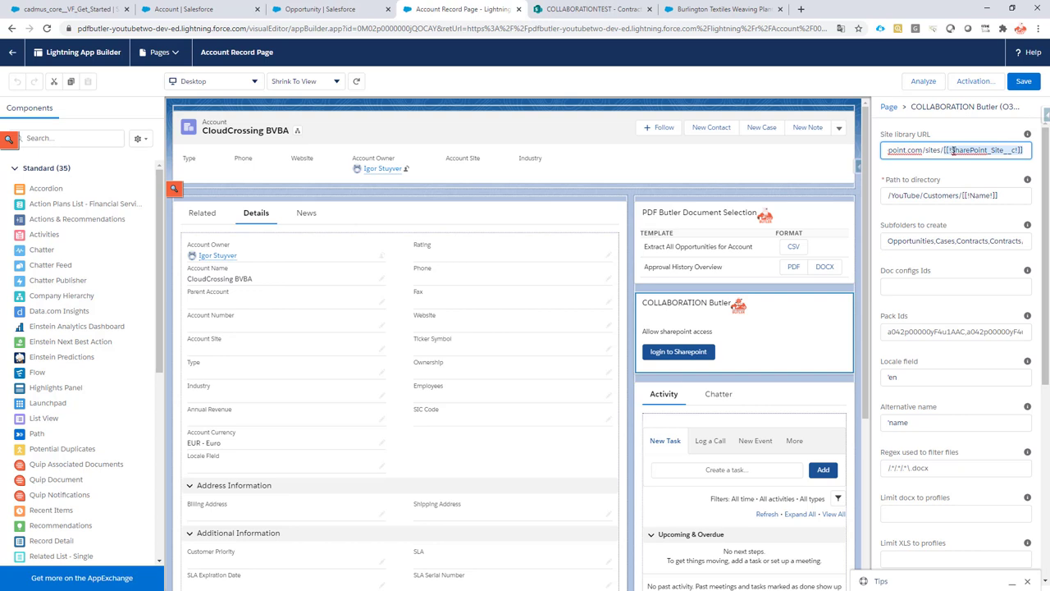
double_click(1014, 151)
left_click(177, 11)
double_click(339, 261)
key("ctrl+c")
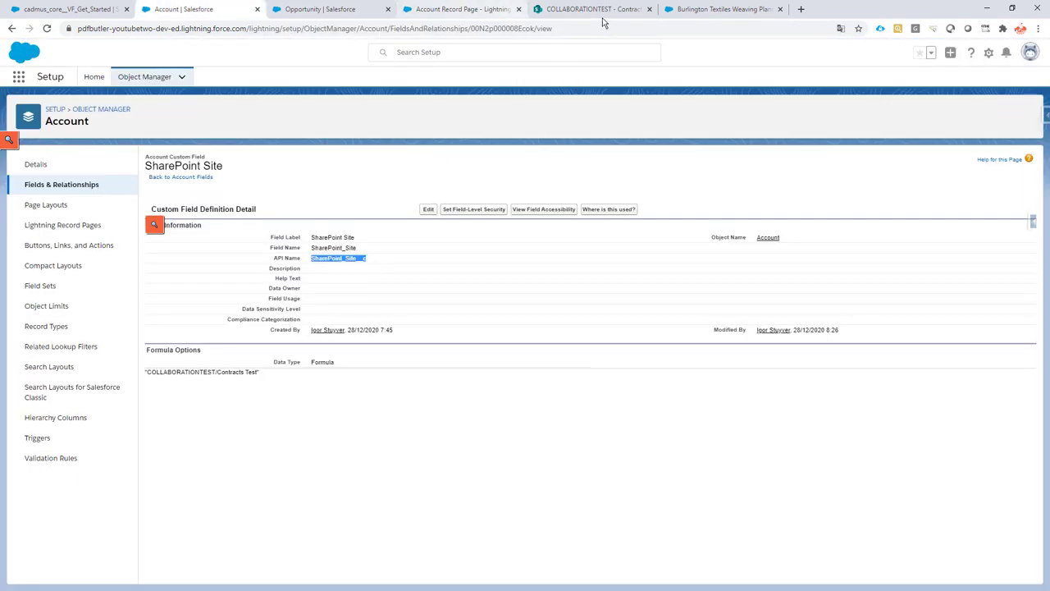
left_click(450, 9)
key("ctrl+v")
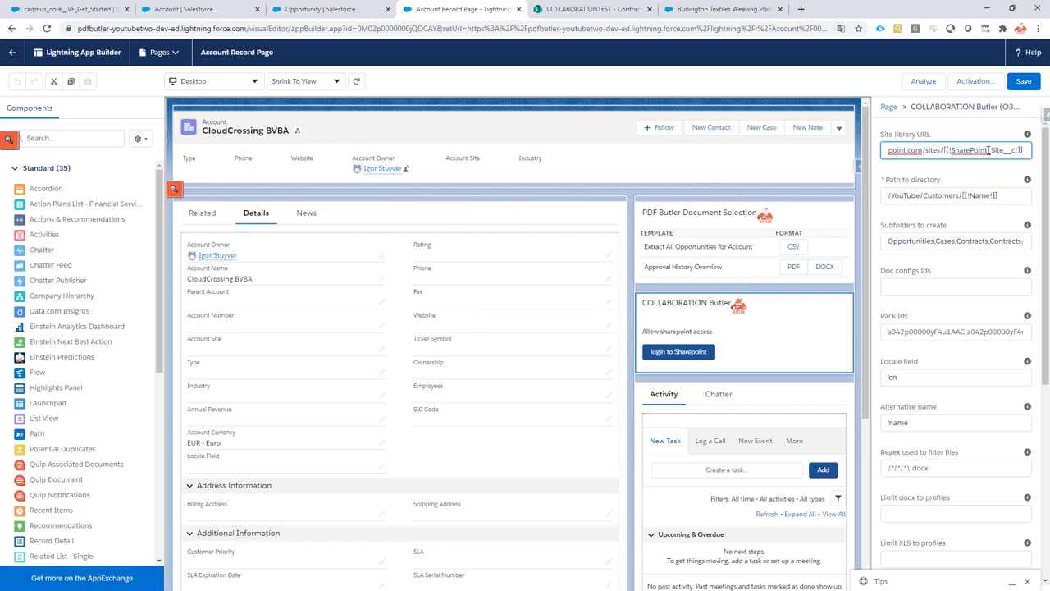
Append /[[!Name!]] after the SharePoint_Site__c merge field in the component's Site library URL.
type("/")
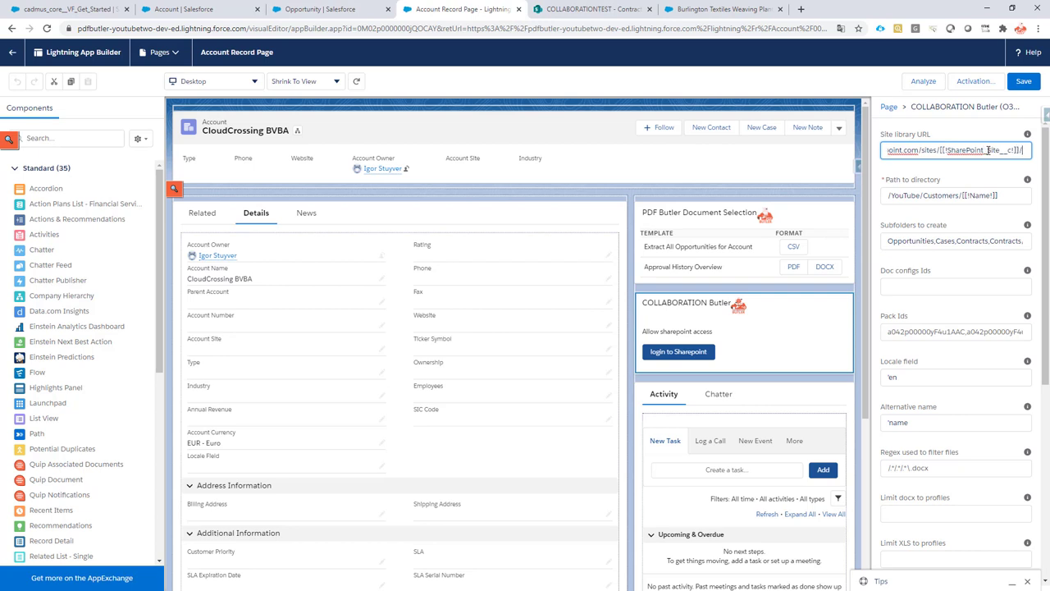
type("[[!")
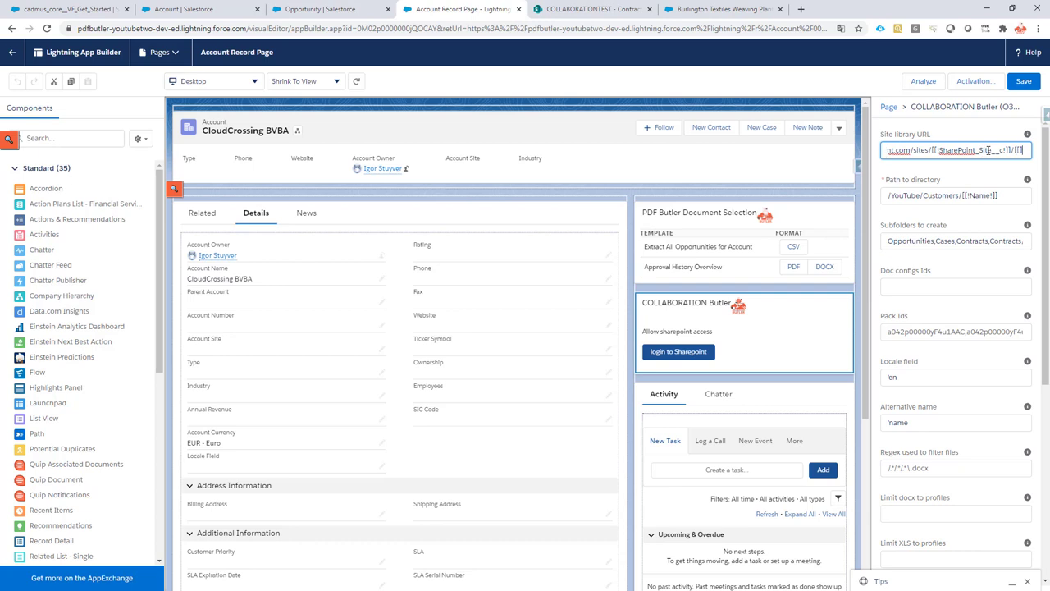
type("I")
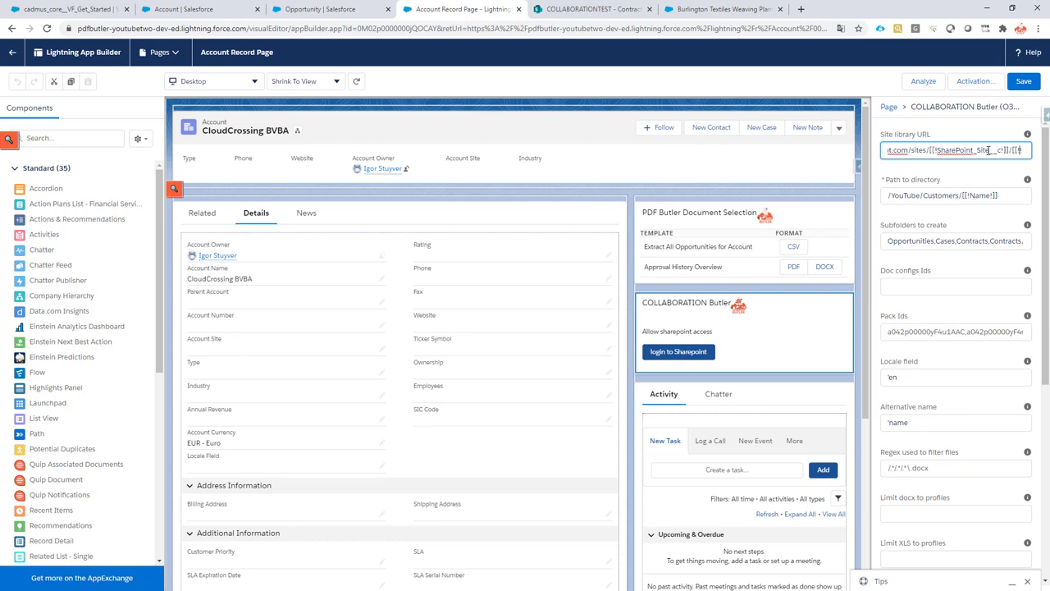
type("ame")
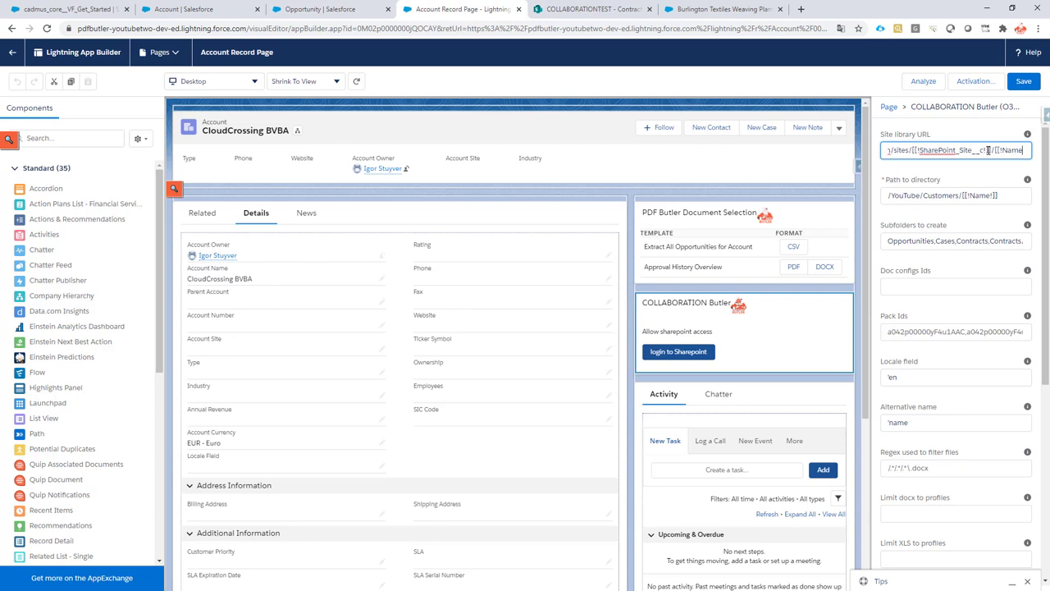
type("!]]")
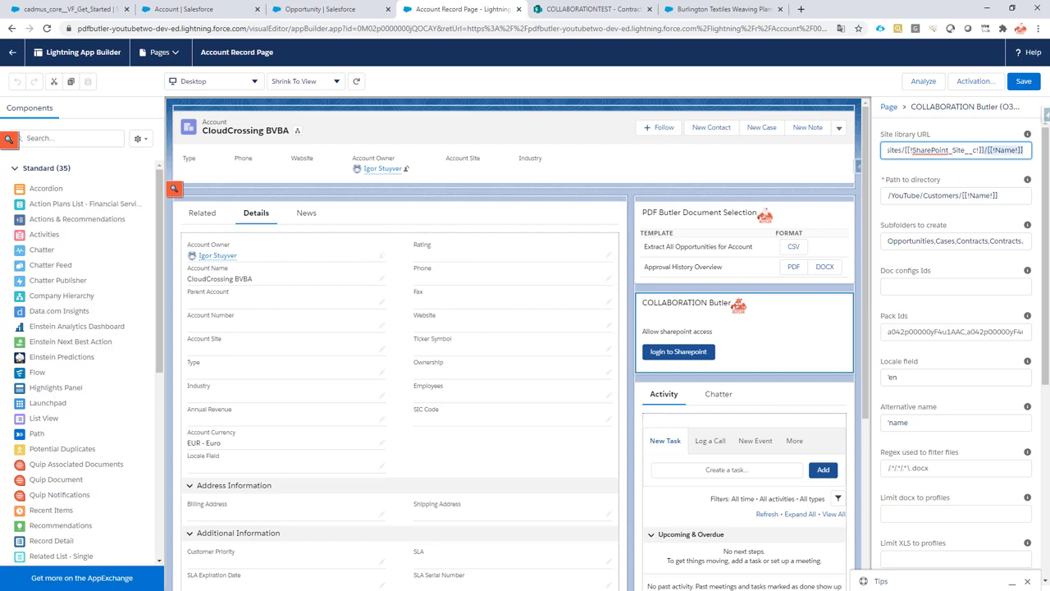
Remove the appended /[[!Name!]] from the end of the Site library URL.
key("Left")
key("Left")
key("Left")
key("Left")
key("Left")
key("Left")
key("Left")
key("Left")
key("Left")
key("Left")
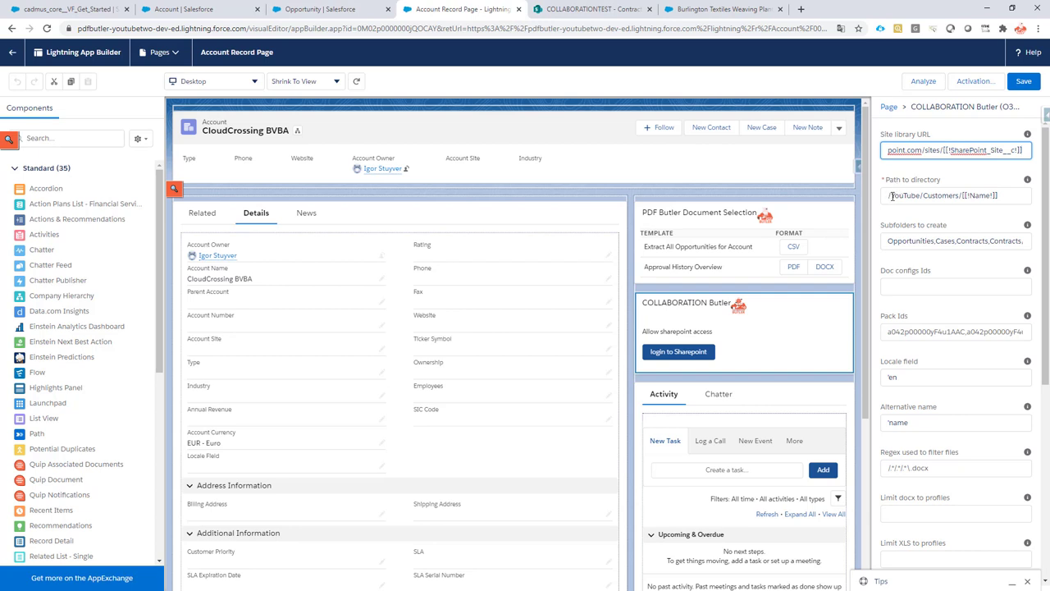
Examine the YouTube, Customers and [[!Name!]] parts of the Path to directory together with the Site library URL.
left_click(891, 195)
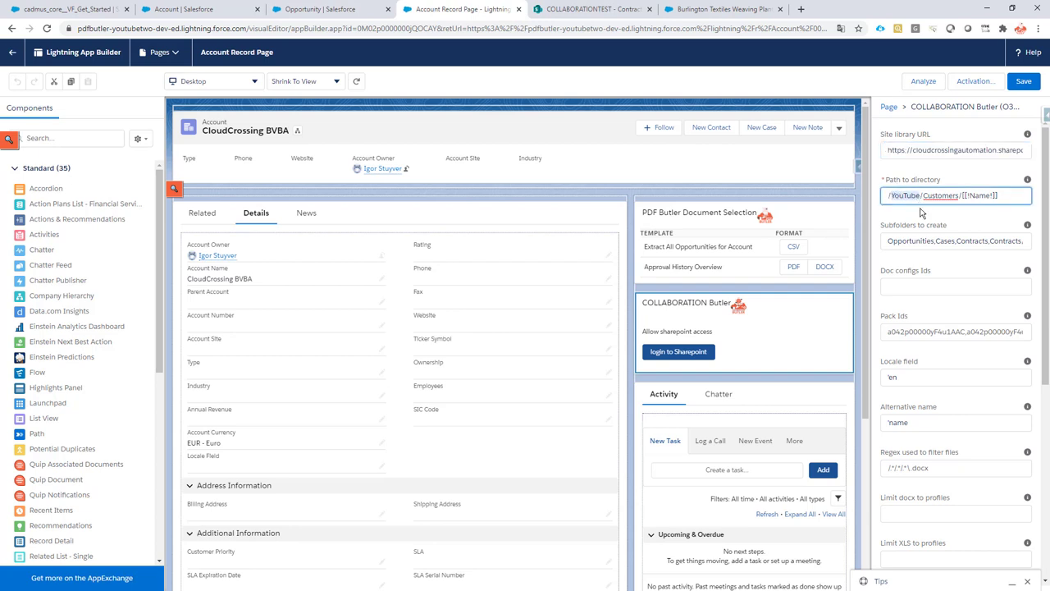
left_click_drag(924, 195, 961, 197)
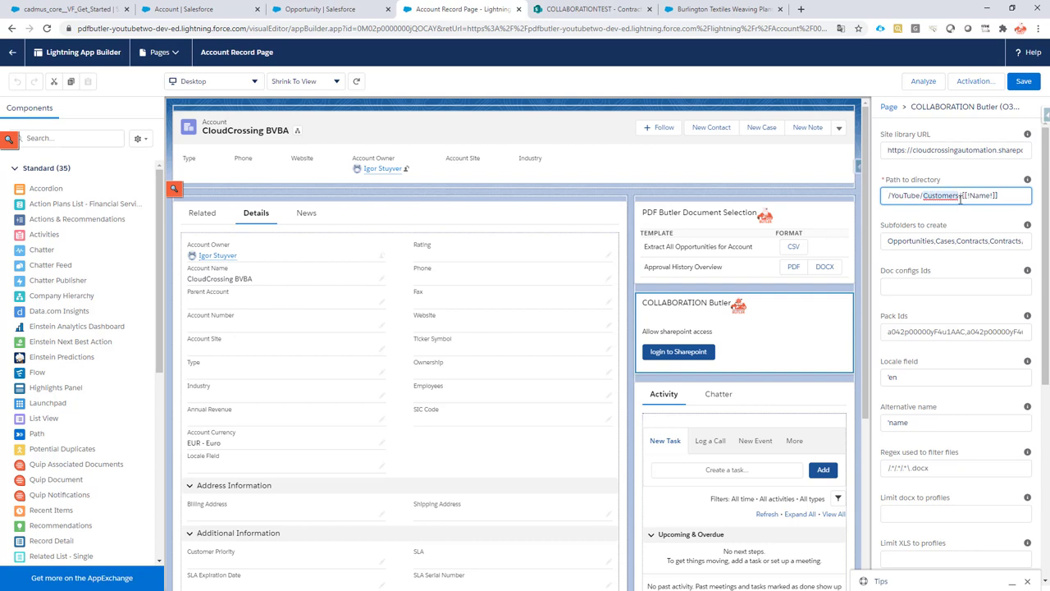
left_click_drag(1007, 195, 963, 196)
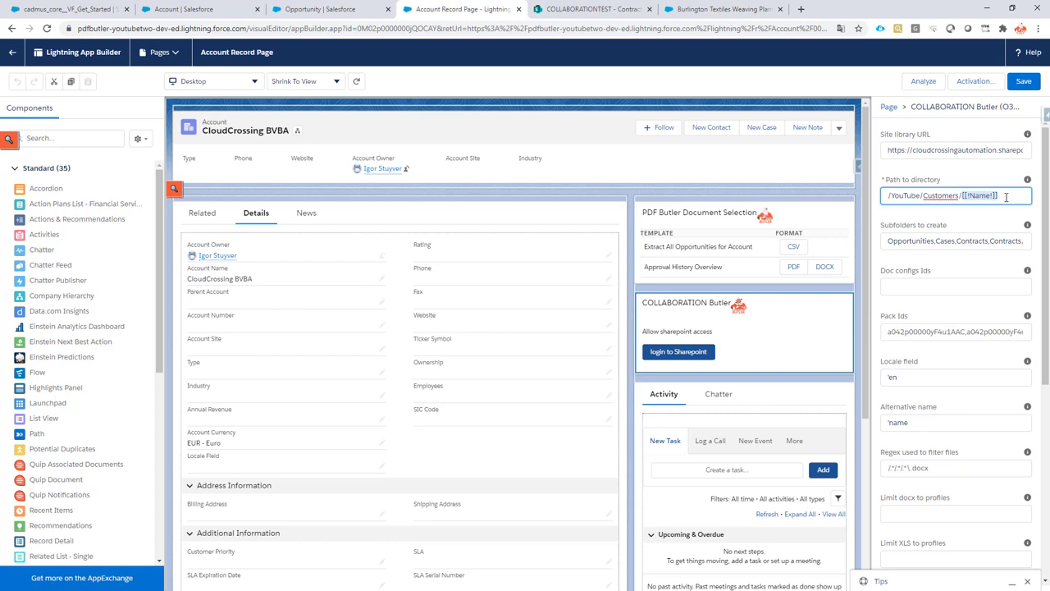
left_click(1007, 197)
left_click(966, 150)
key("End")
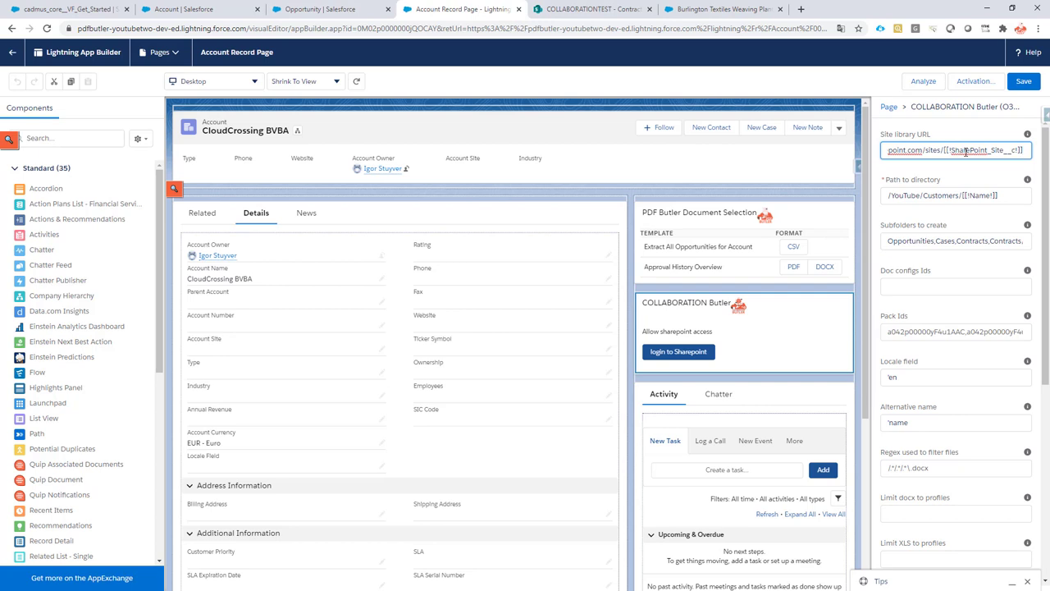
left_click(1001, 196)
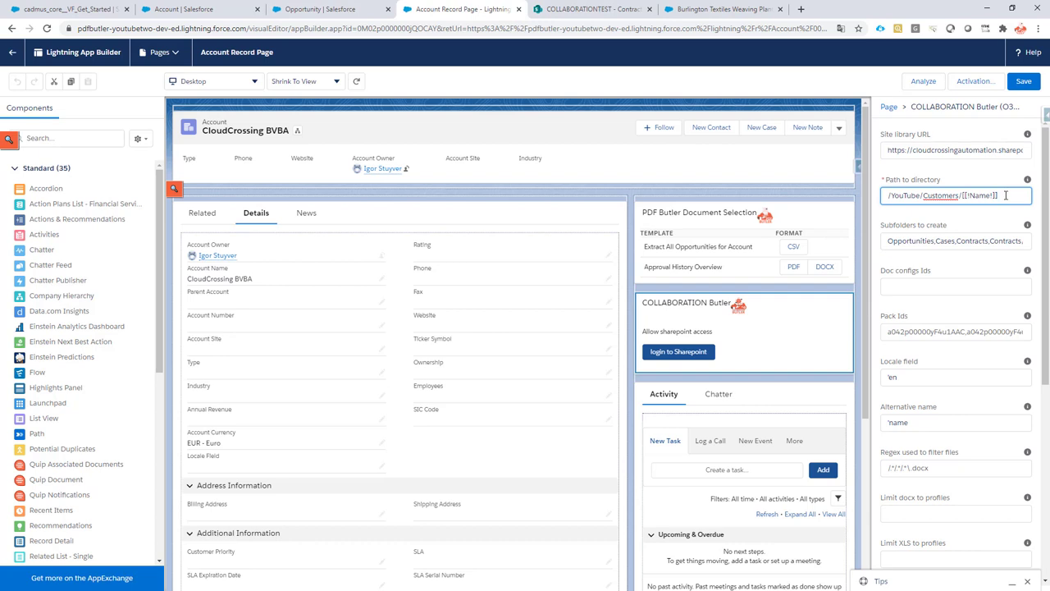
Save the account record page and return to the CloudCrossing BVBA account.
left_click(1027, 85)
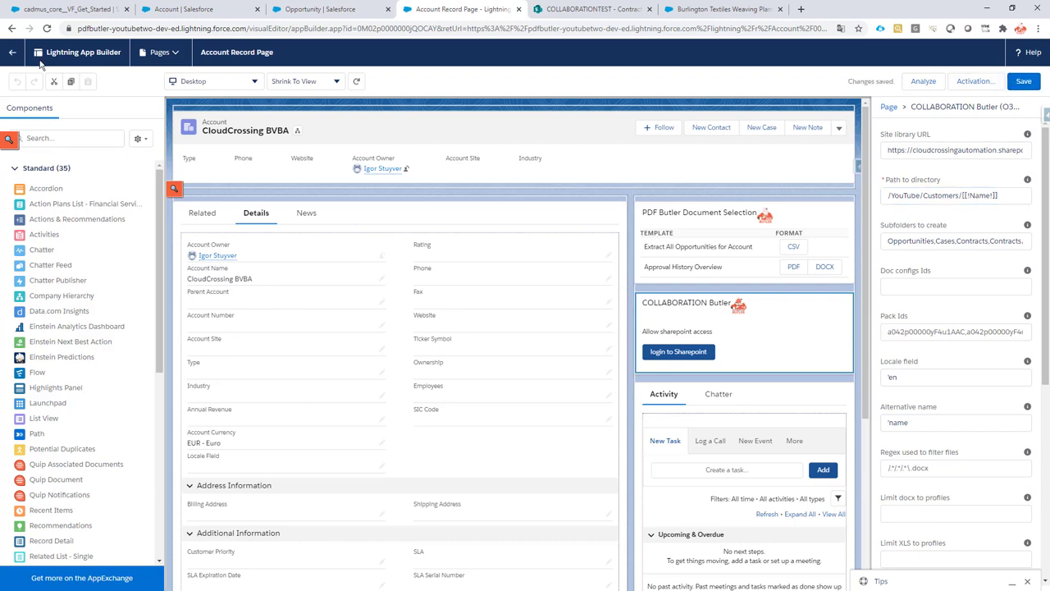
left_click(12, 53)
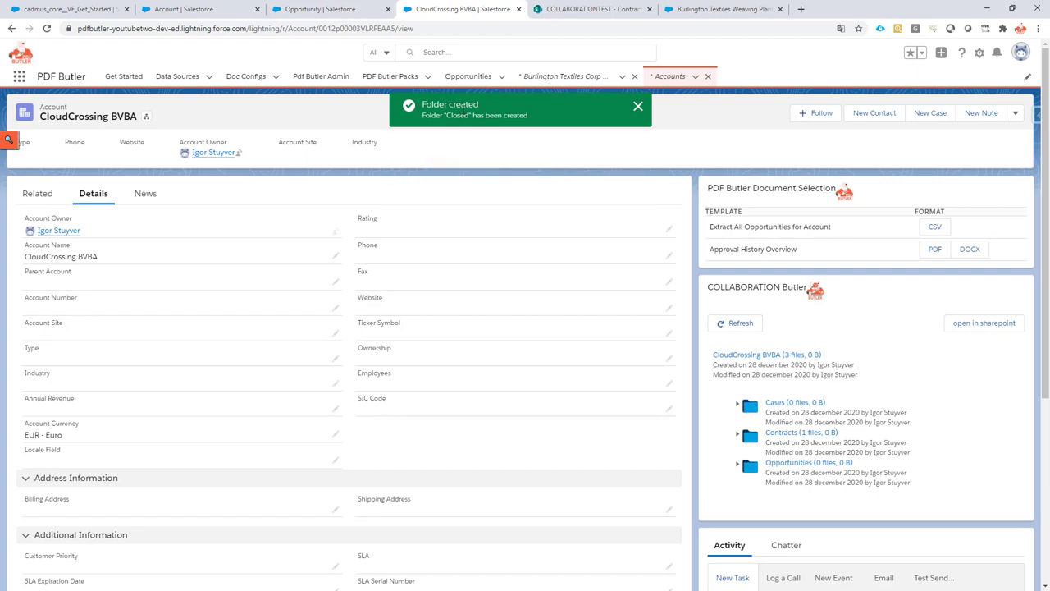
Expand the Contracts folder in COLLABORATION Butler, and open the account's Opportunities folder in SharePoint.
left_click(737, 435)
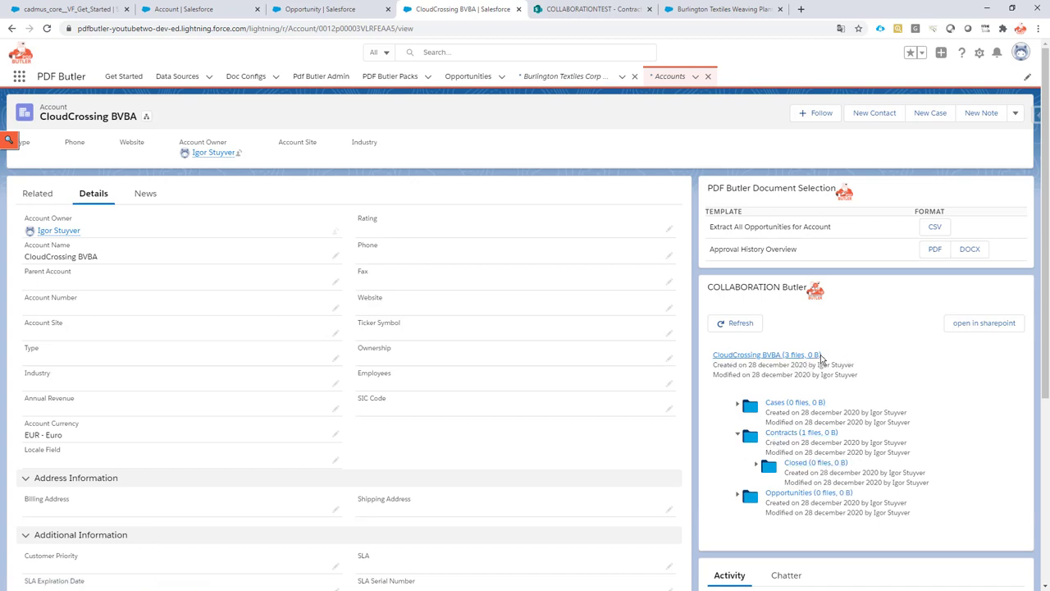
left_click(978, 325)
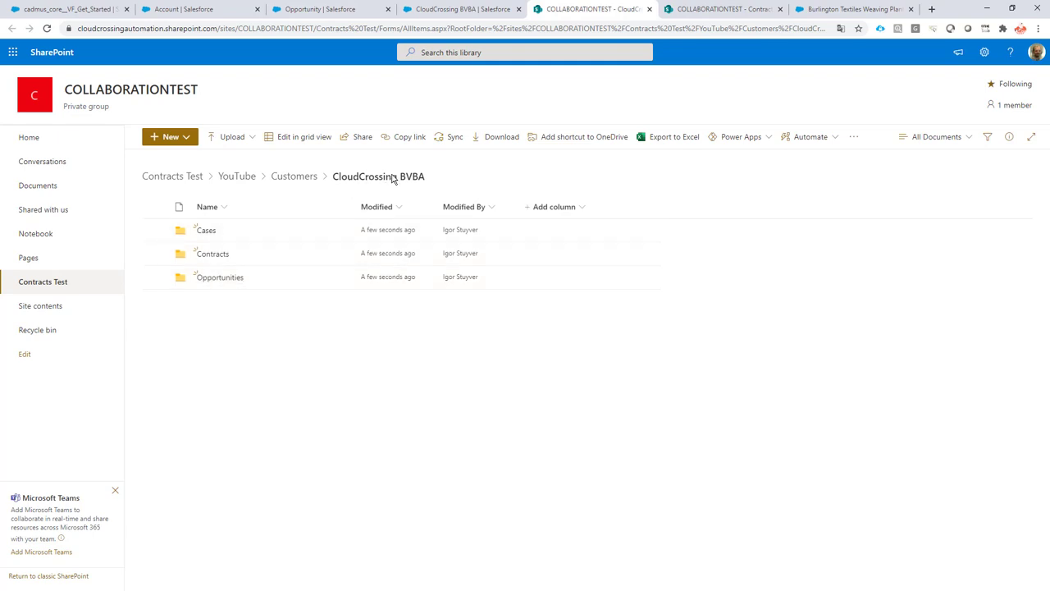
left_click(220, 279)
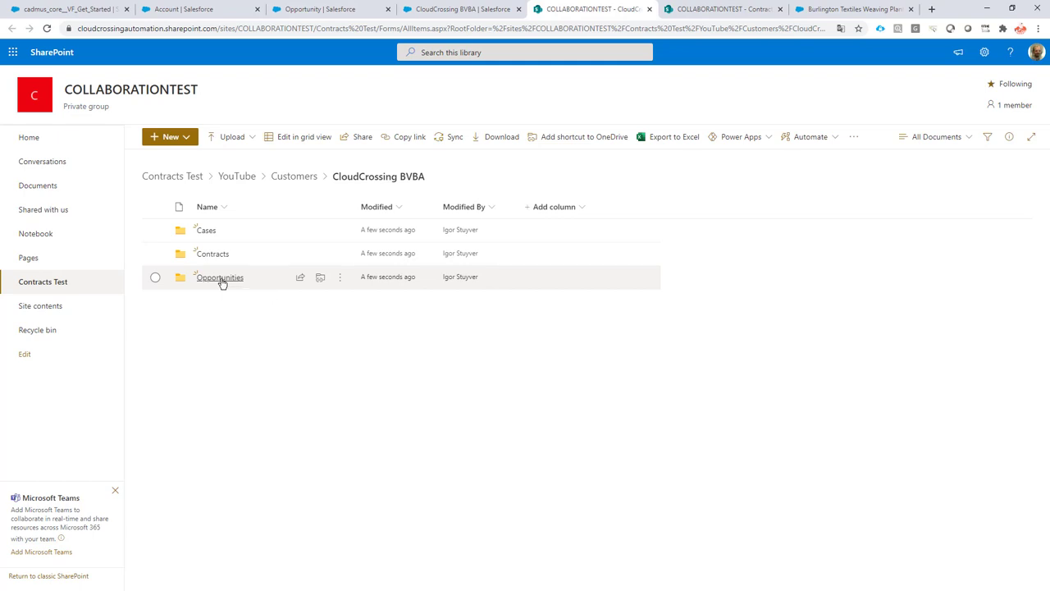
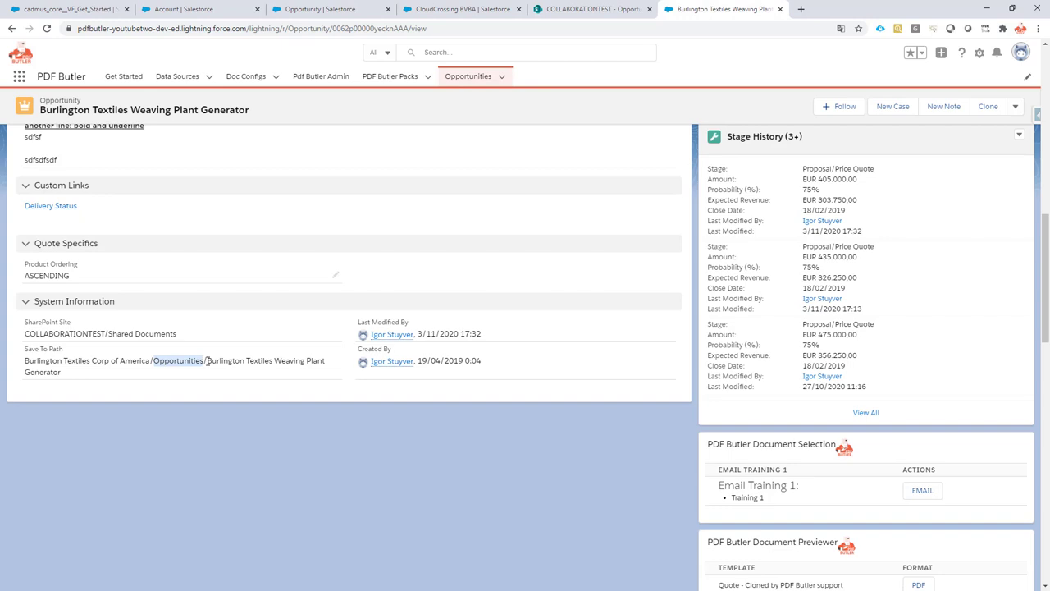
Review the Burlington Textiles opportunity's Save To Path value and the formula of the Opportunity object's SharePoint Site field.
left_click(209, 362)
left_click_drag(212, 364, 230, 372)
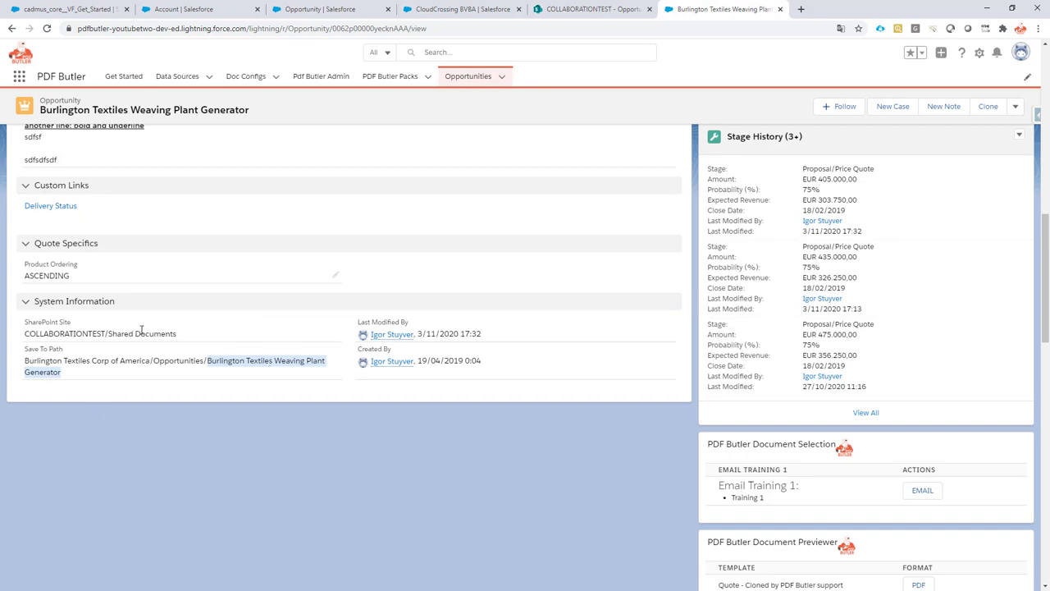
left_click(167, 11)
left_click(353, 12)
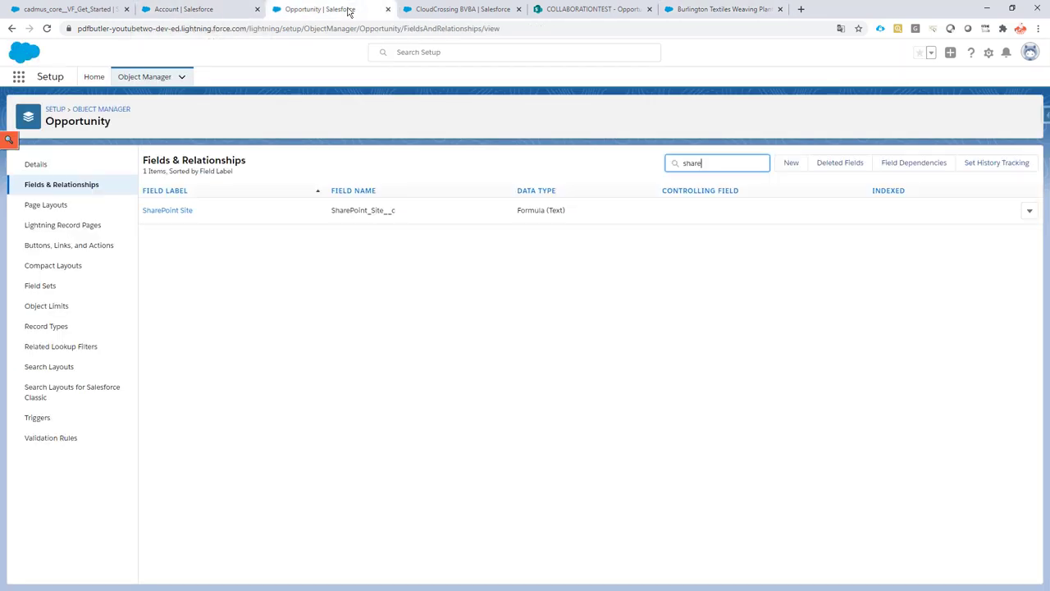
left_click(165, 210)
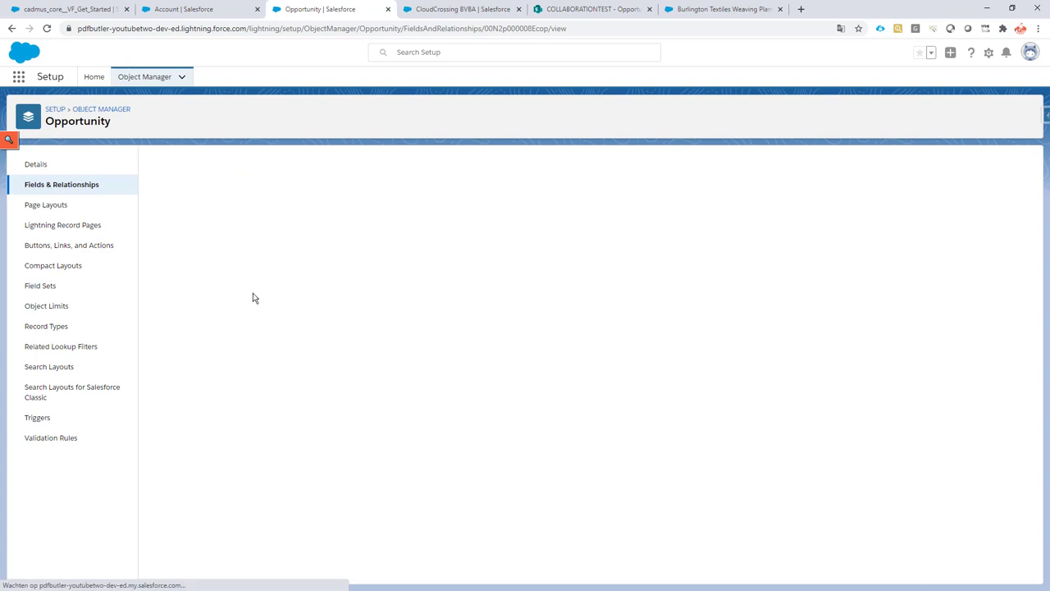
left_click_drag(232, 377, 146, 376)
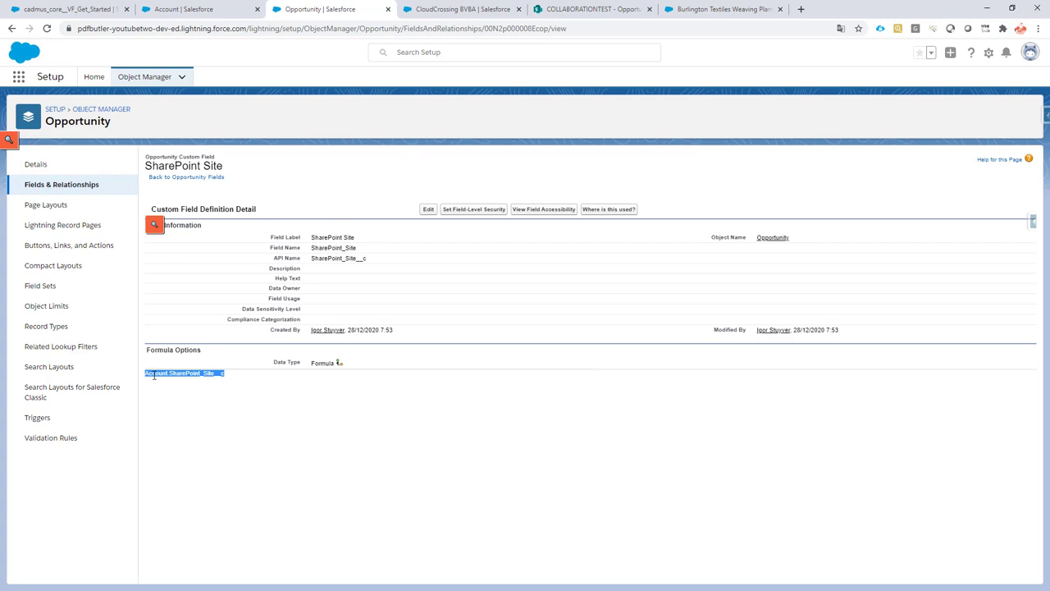
Find the Opportunity object's Save To Path field by searching for "save", and compare its formula with the opportunity record and the SharePoint folder.
left_click(86, 185)
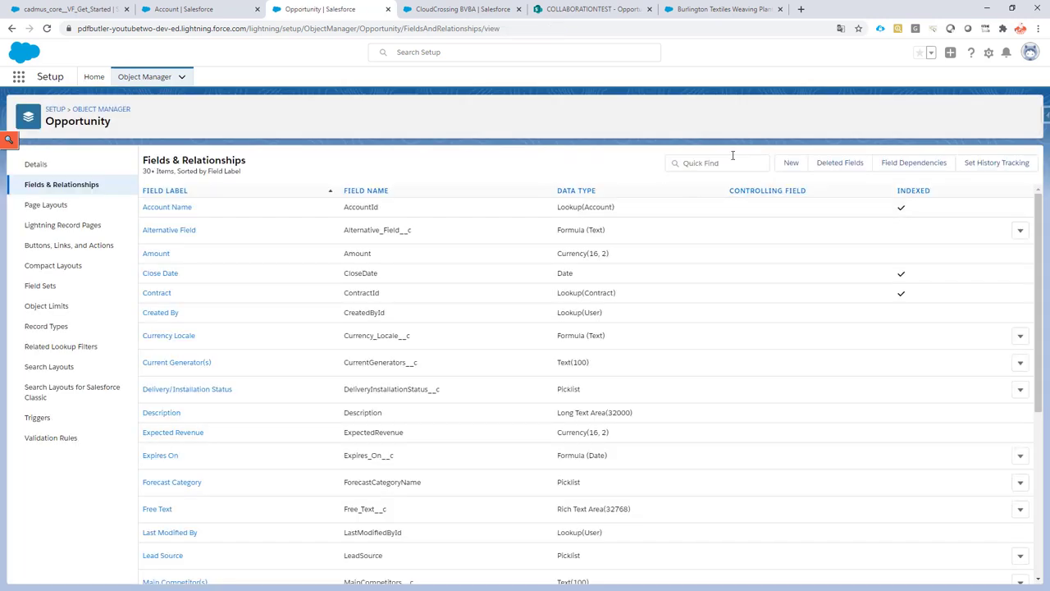
left_click(733, 164)
type("save")
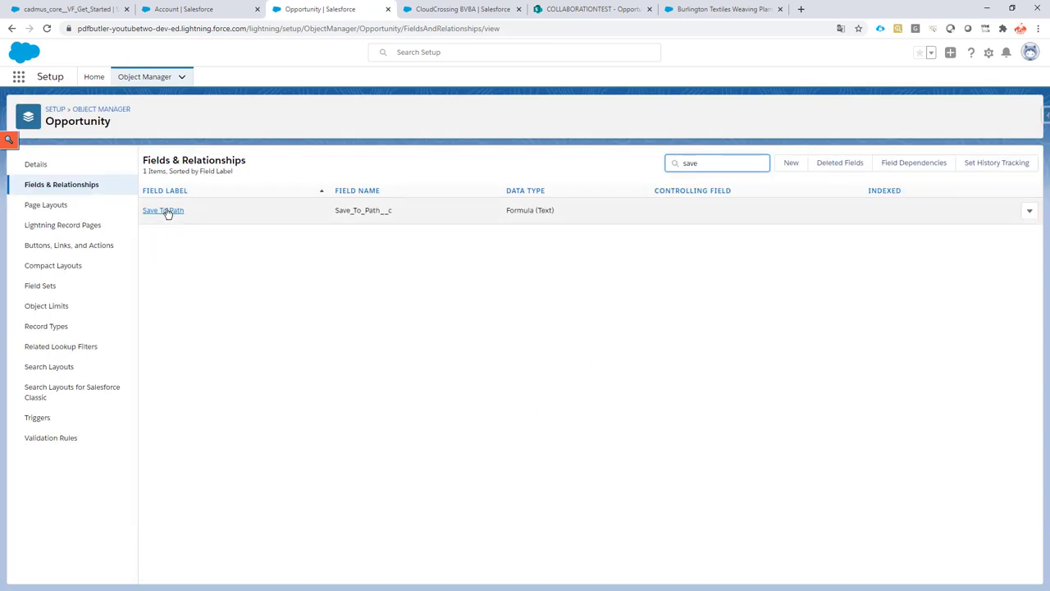
left_click(164, 211)
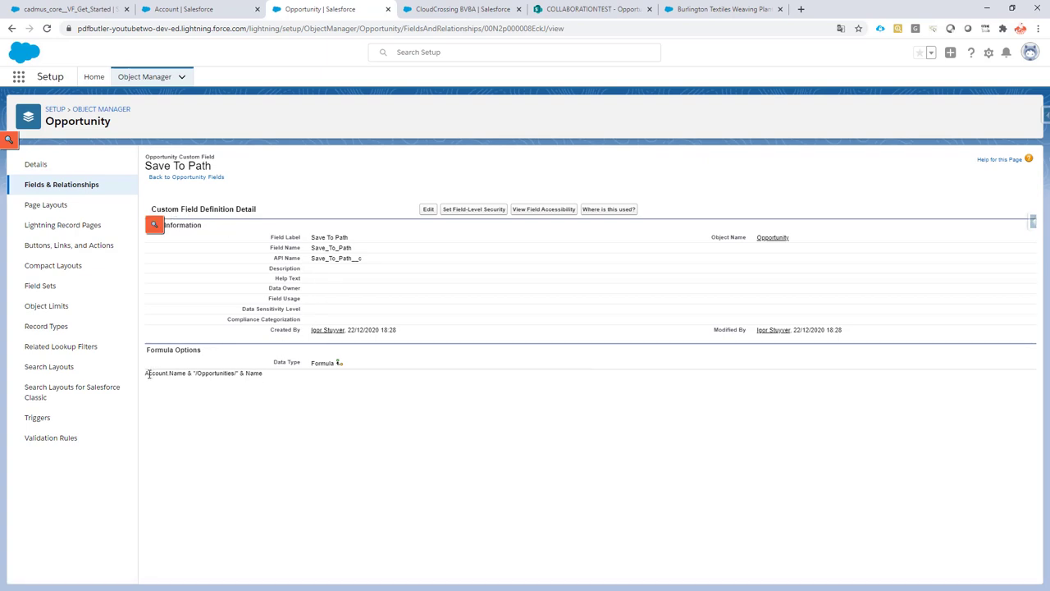
left_click_drag(146, 373, 260, 373)
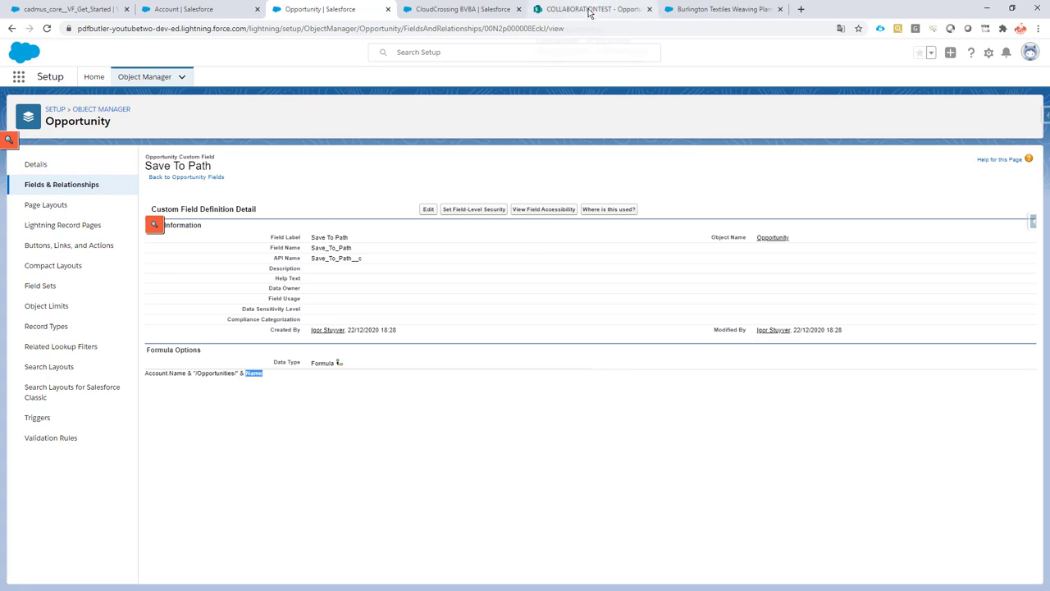
left_click(686, 10)
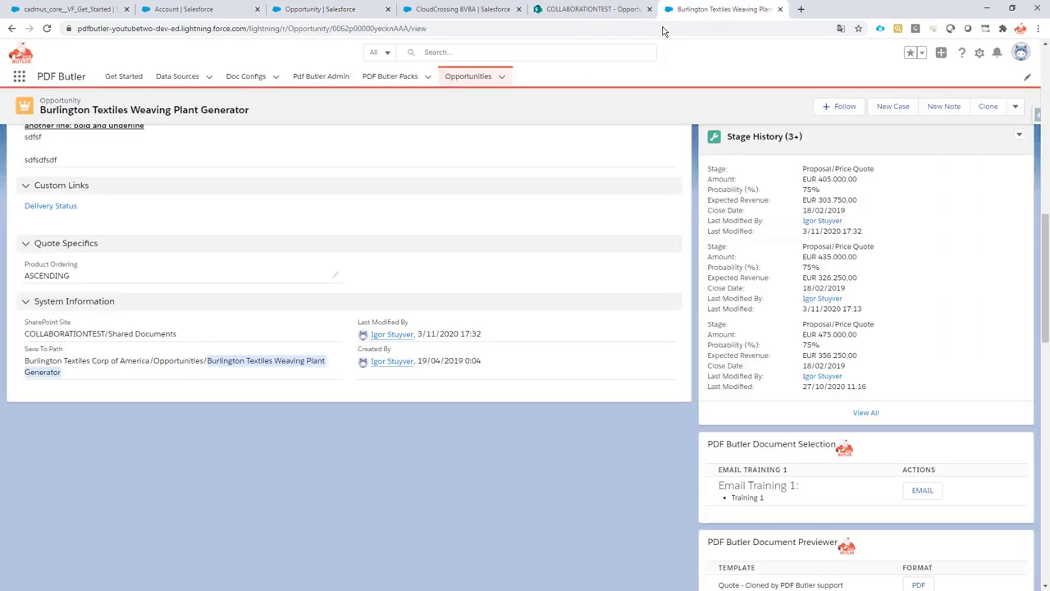
left_click(569, 11)
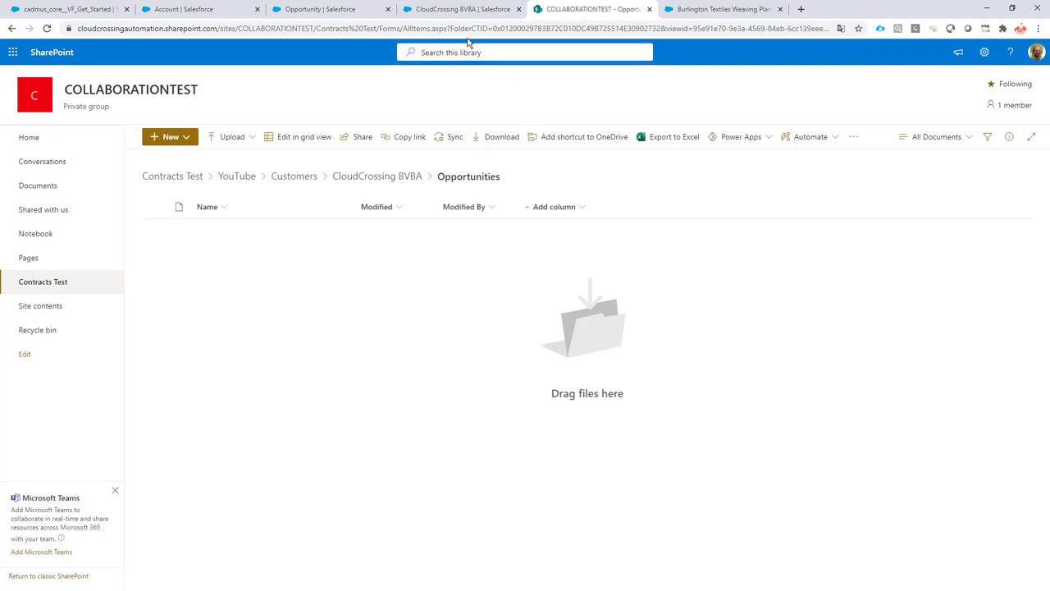
Start a new opportunity named RFP 2021 from the CloudCrossing BVBA account's related opportunities in Salesforce.
left_click(450, 10)
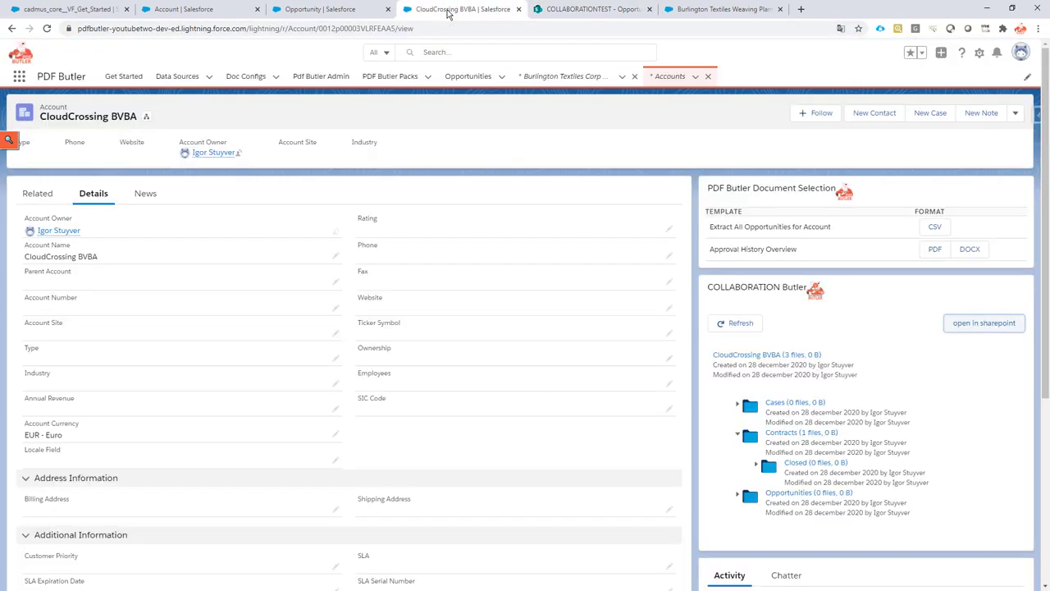
left_click(44, 202)
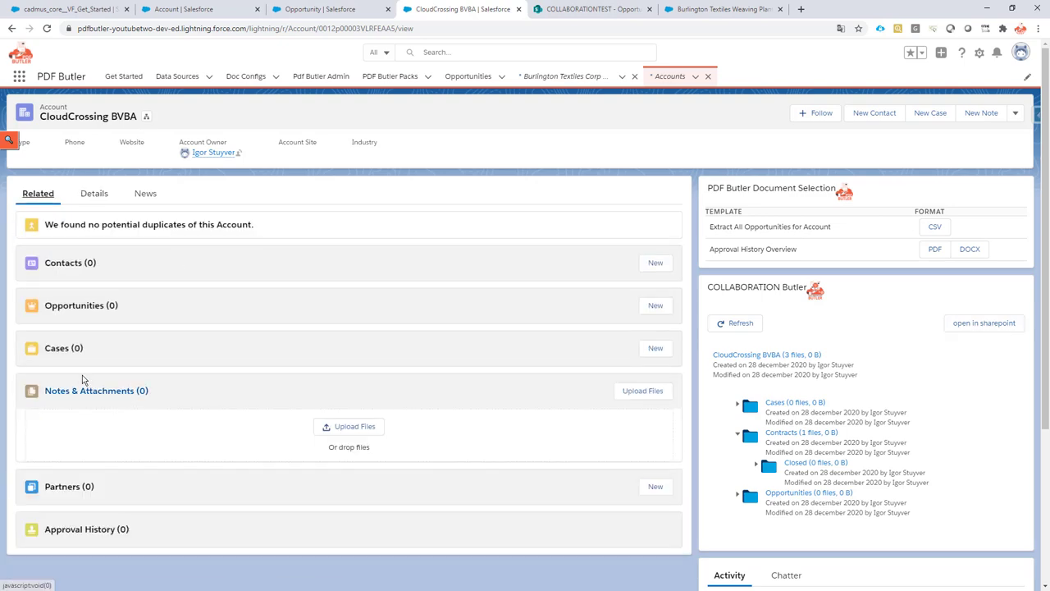
left_click(654, 305)
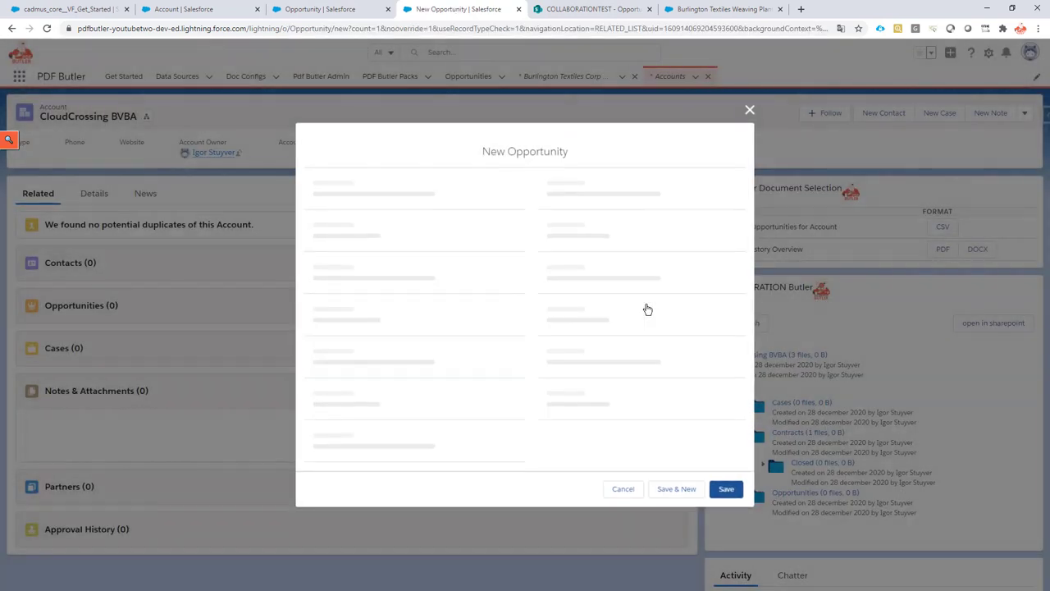
left_click(356, 228)
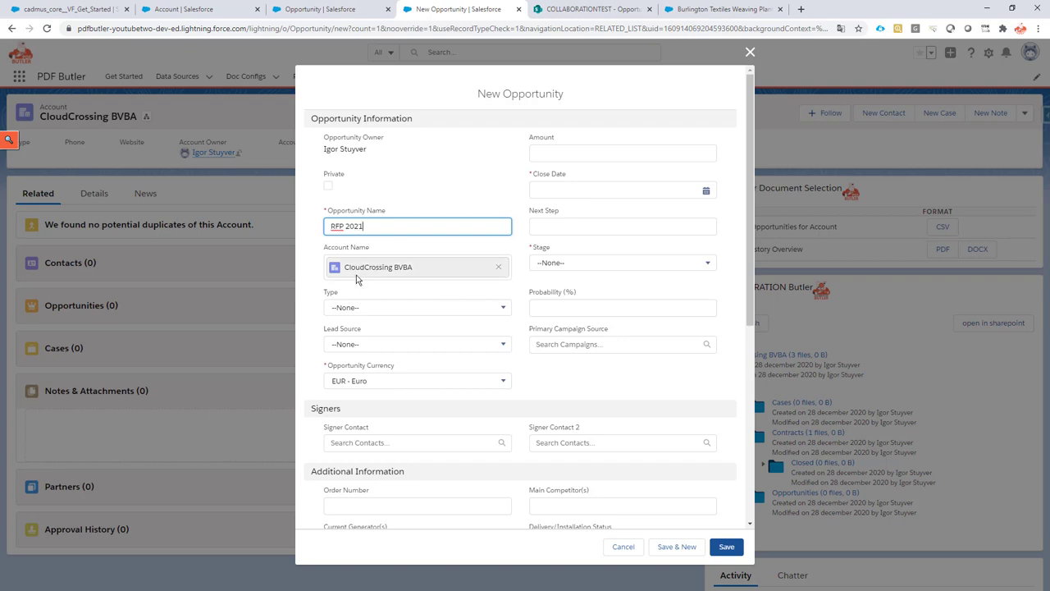
Set the opportunity's close date to 8/12/2020 and its stage to Prospecting, and save it.
left_click(577, 196)
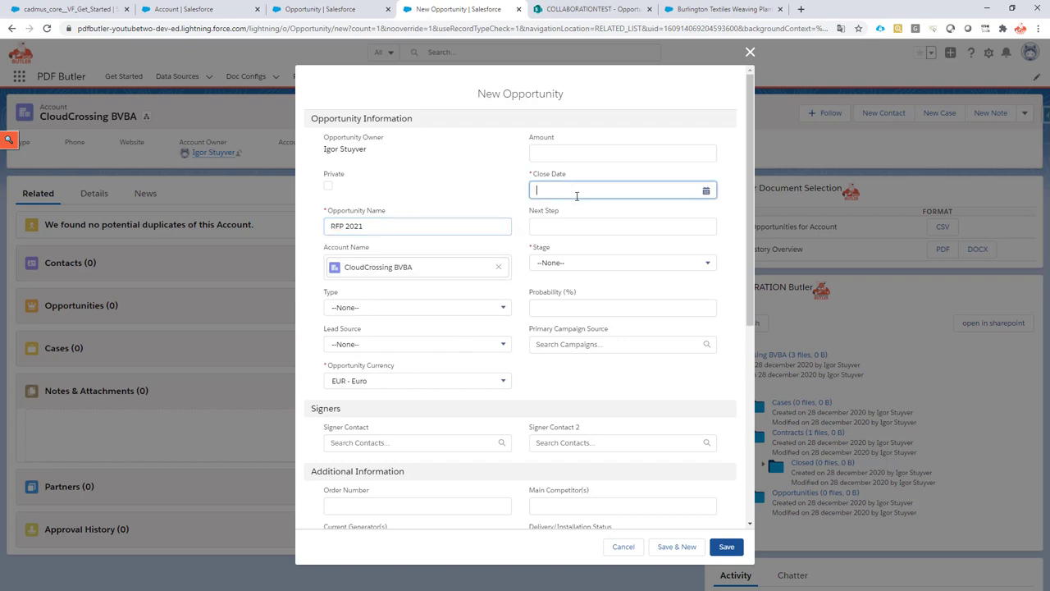
left_click(564, 279)
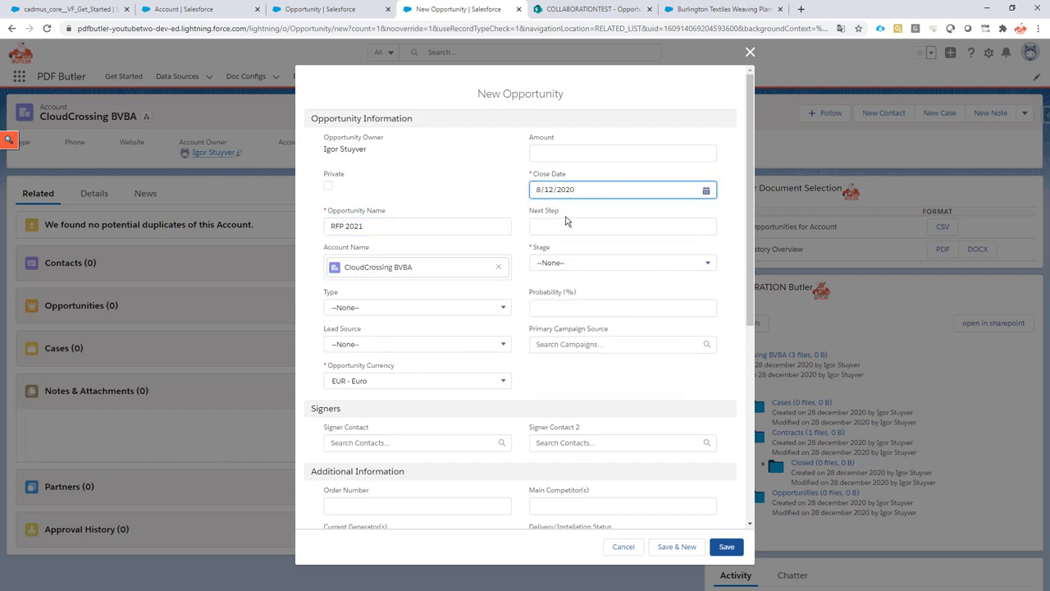
left_click(586, 263)
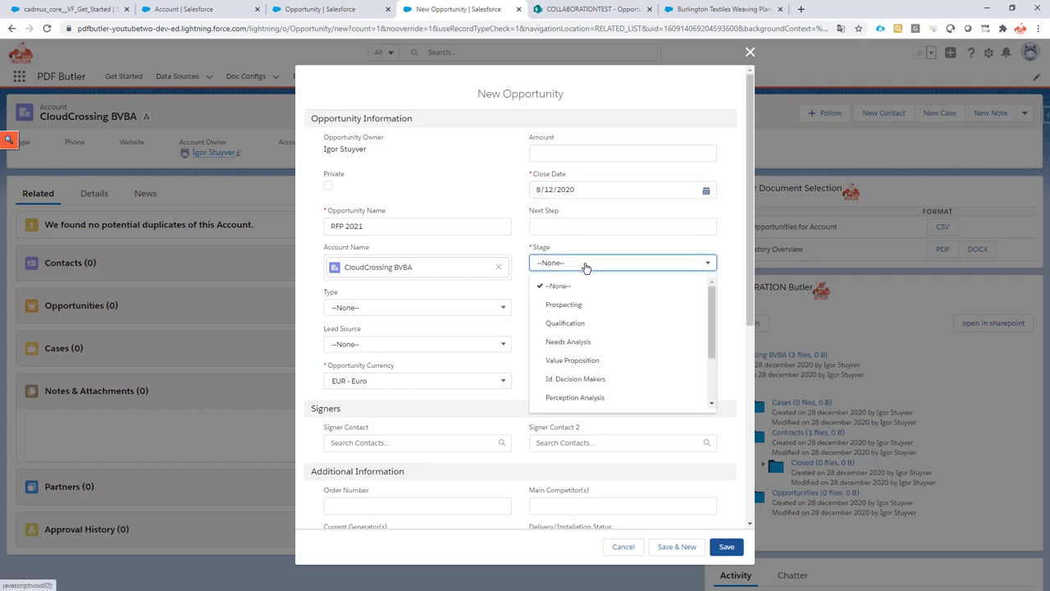
left_click(586, 309)
scroll(581, 259, "down", 5)
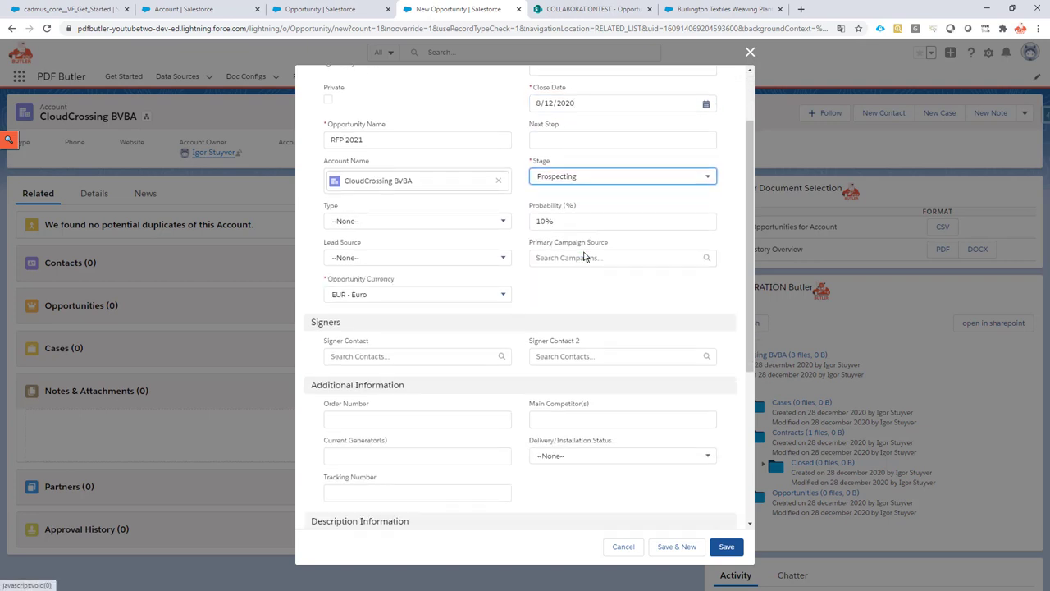
scroll(564, 259, "up", 5)
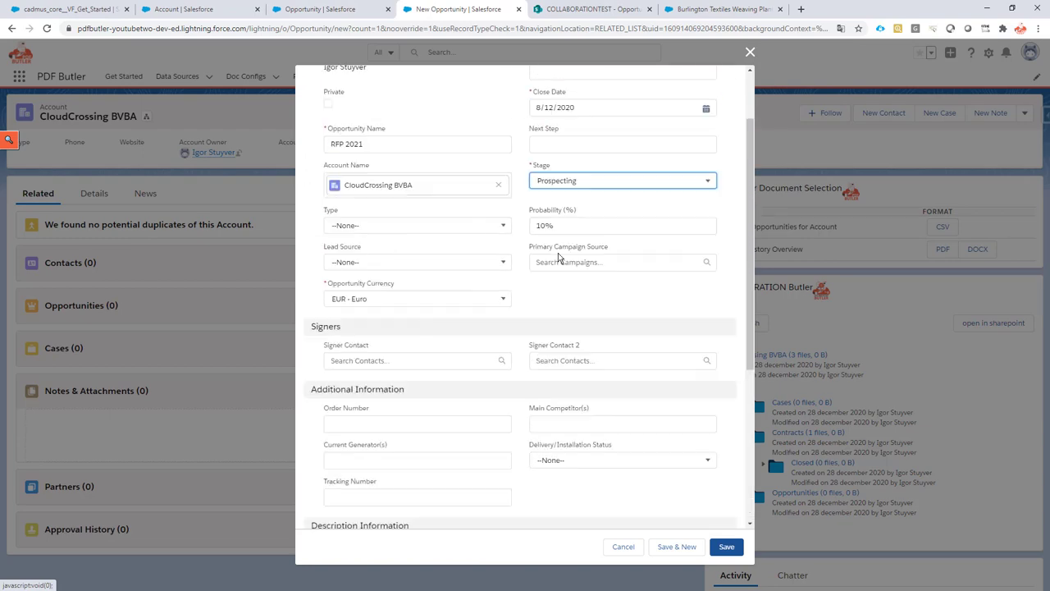
left_click(733, 547)
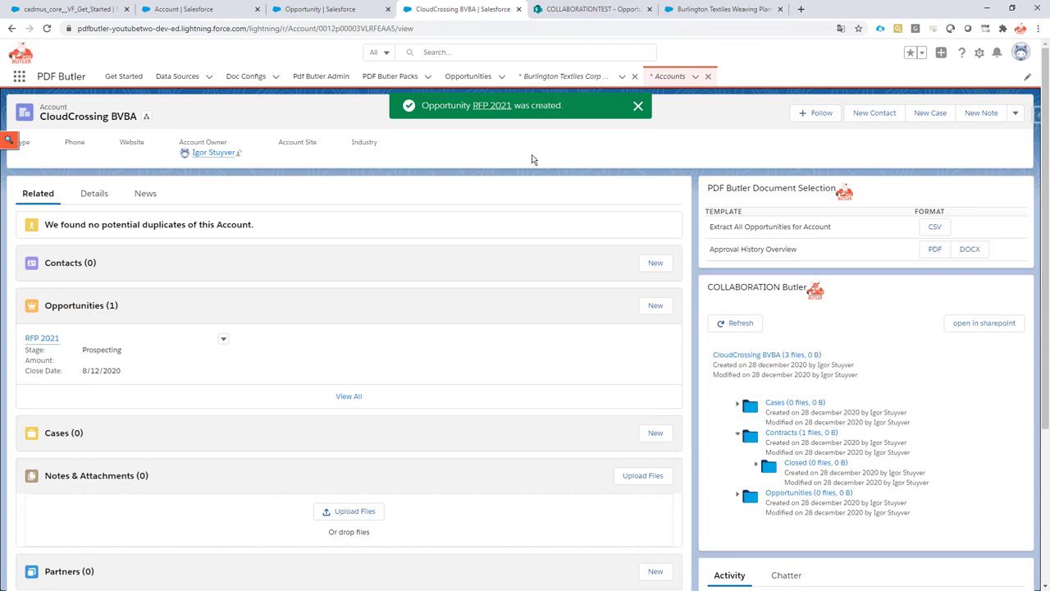
Open the RFP 2021 opportunity and its COLLABORATION Butler folder in SharePoint, and check the site name in the folder's address.
left_click(495, 107)
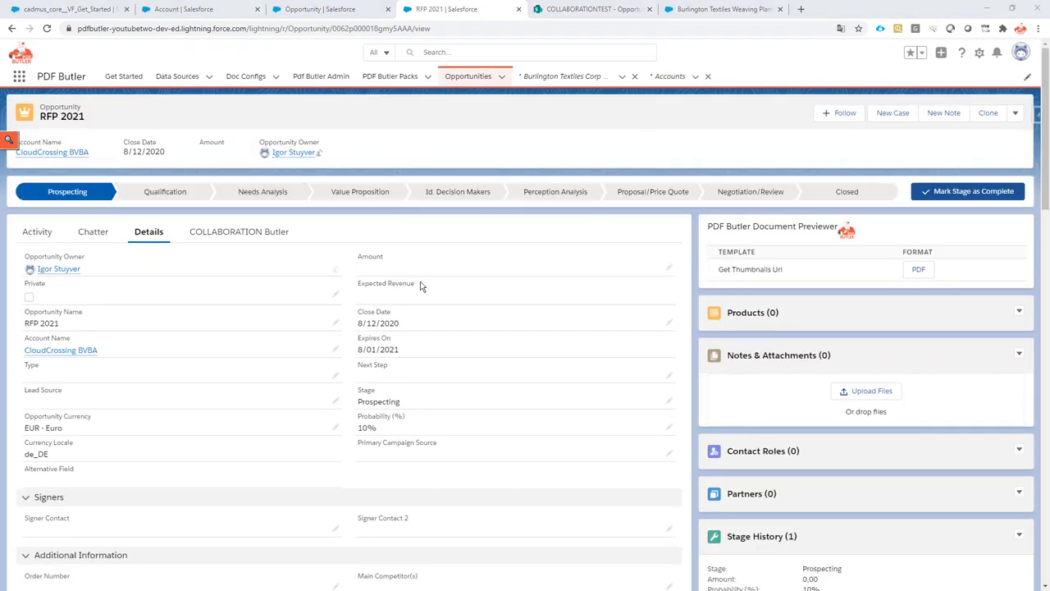
left_click(237, 237)
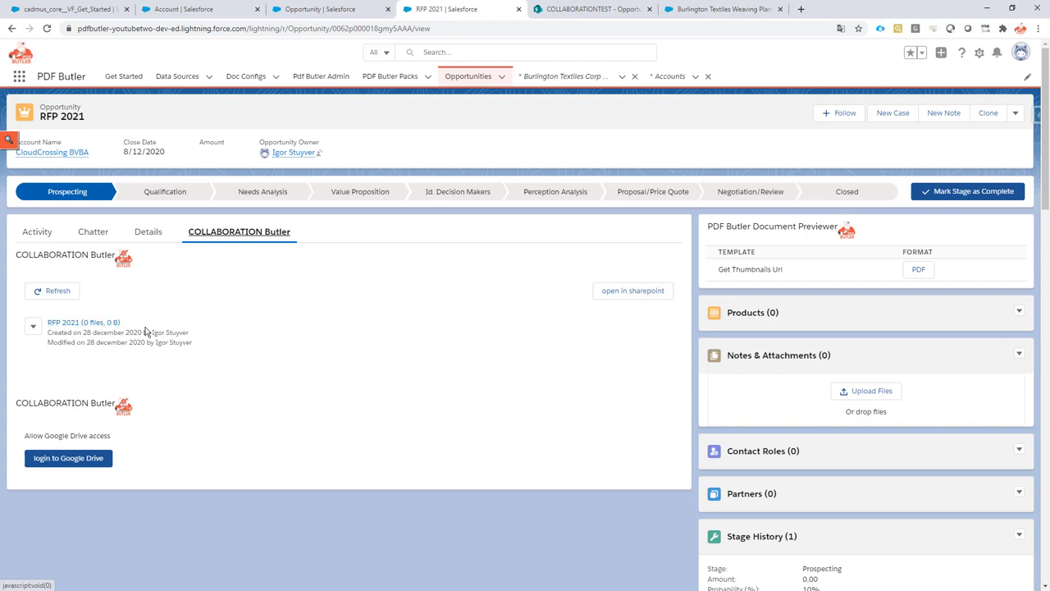
left_click(105, 324)
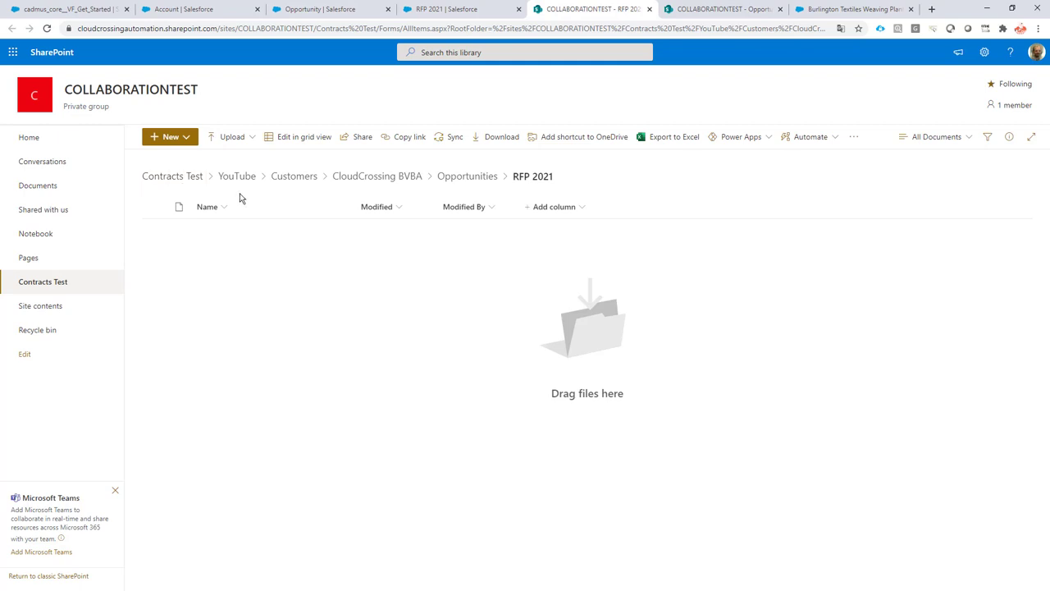
double_click(287, 28)
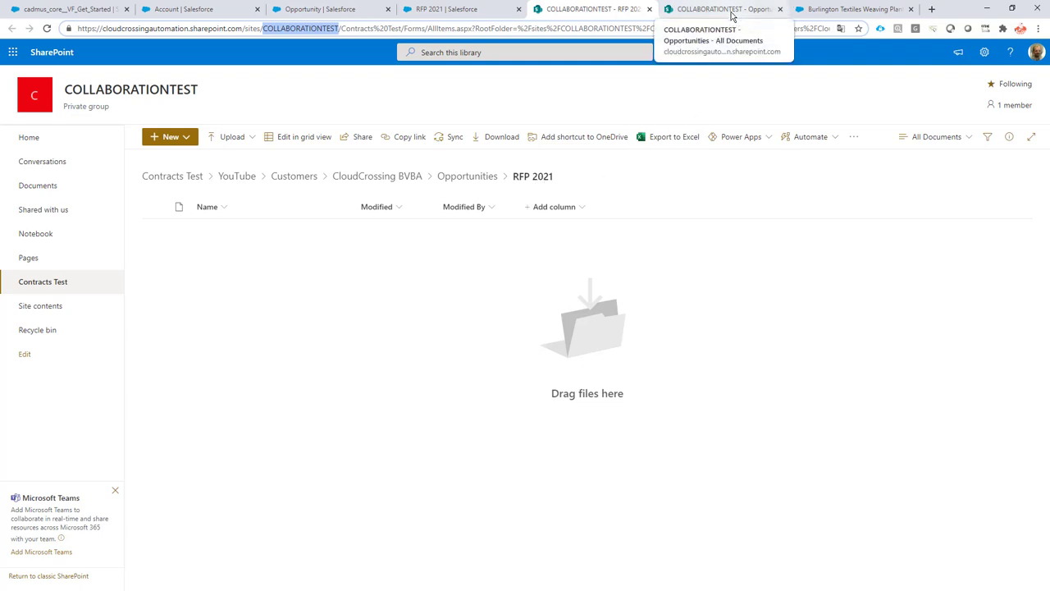
Return to the RFP 2021 opportunity and review its SharePoint Site and Save To Path values in the record details.
left_click(462, 10)
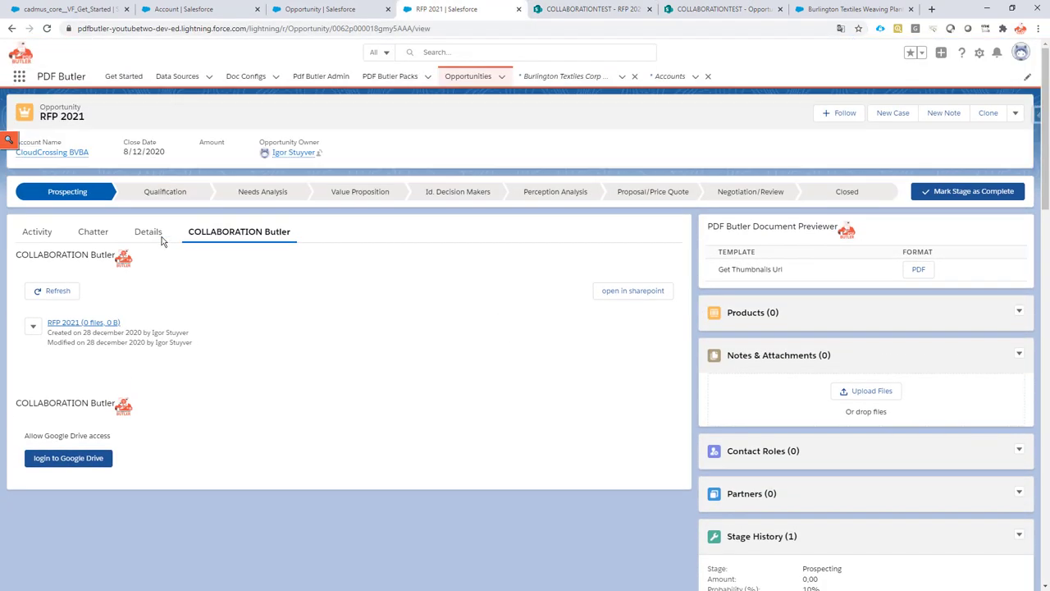
left_click(148, 232)
scroll(209, 299, "down", 10)
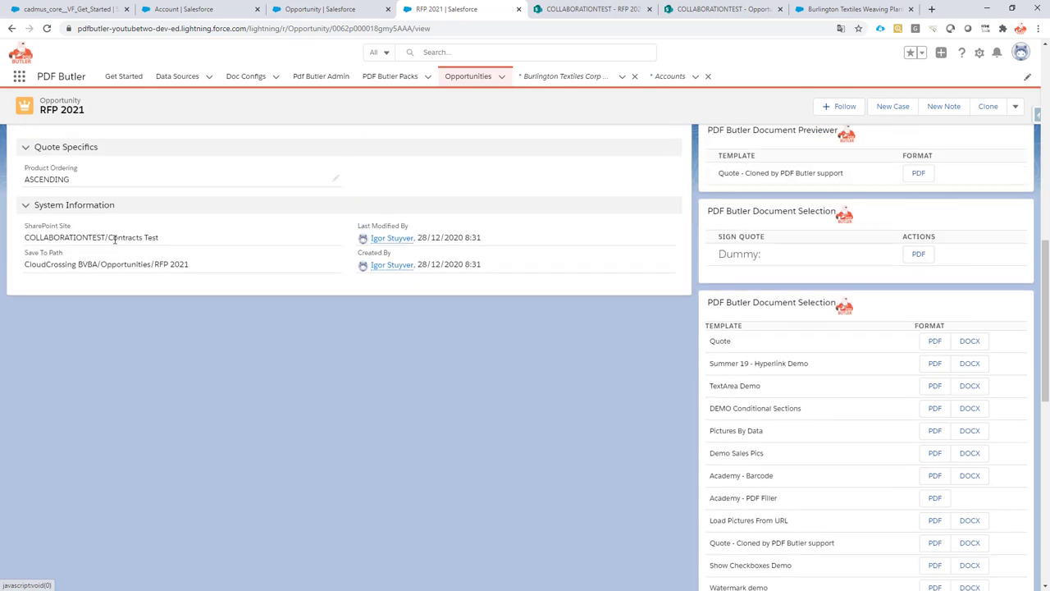
left_click_drag(27, 237, 159, 238)
left_click_drag(26, 264, 191, 267)
scroll(188, 291, "up", 10)
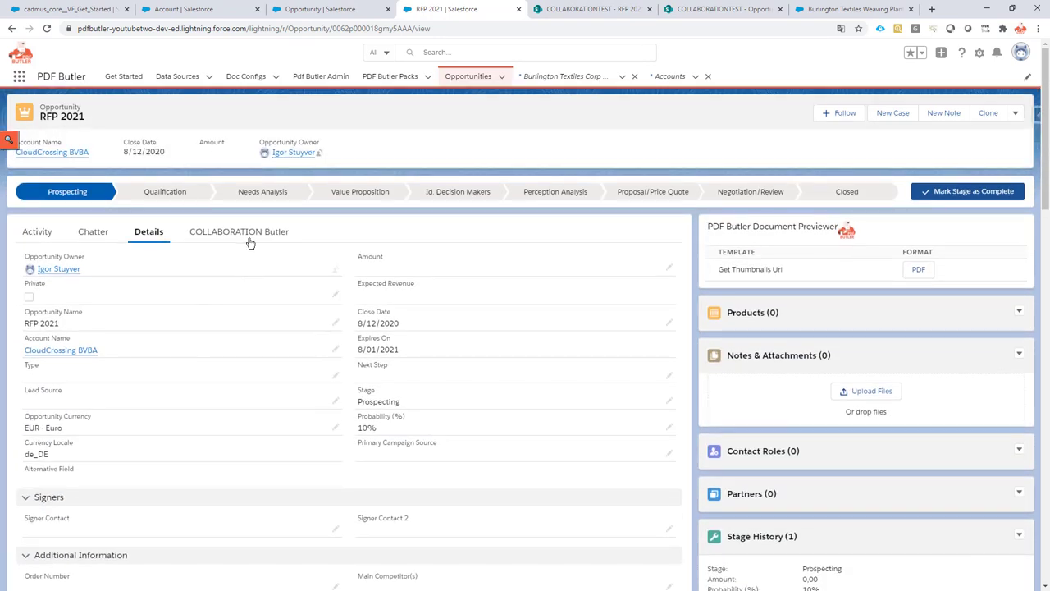
Open the opportunity record page for editing and select the SharePoint COLLABORATION Butler component.
left_click(246, 236)
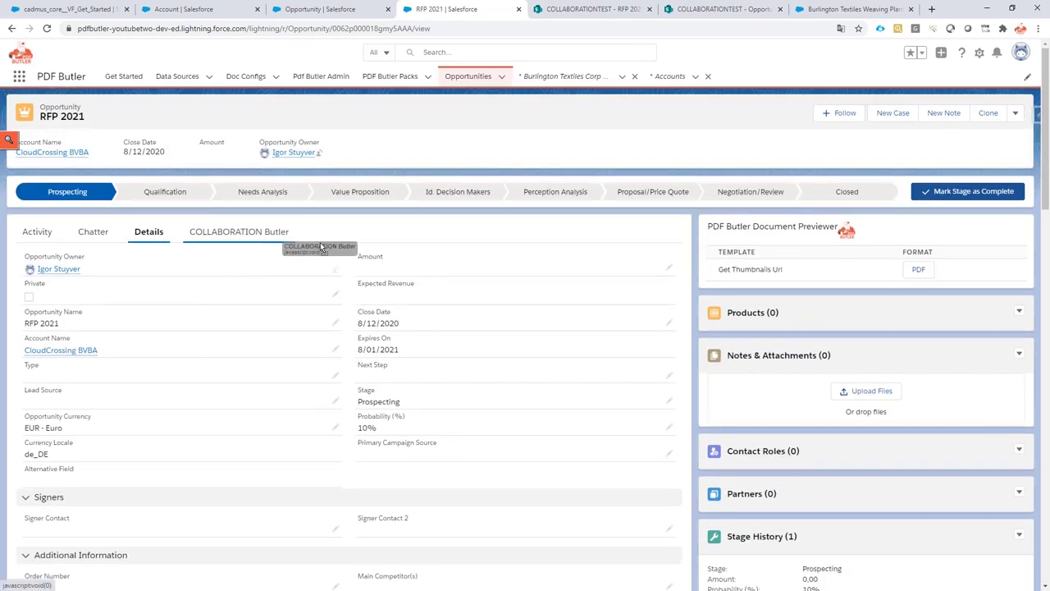
left_click(982, 53)
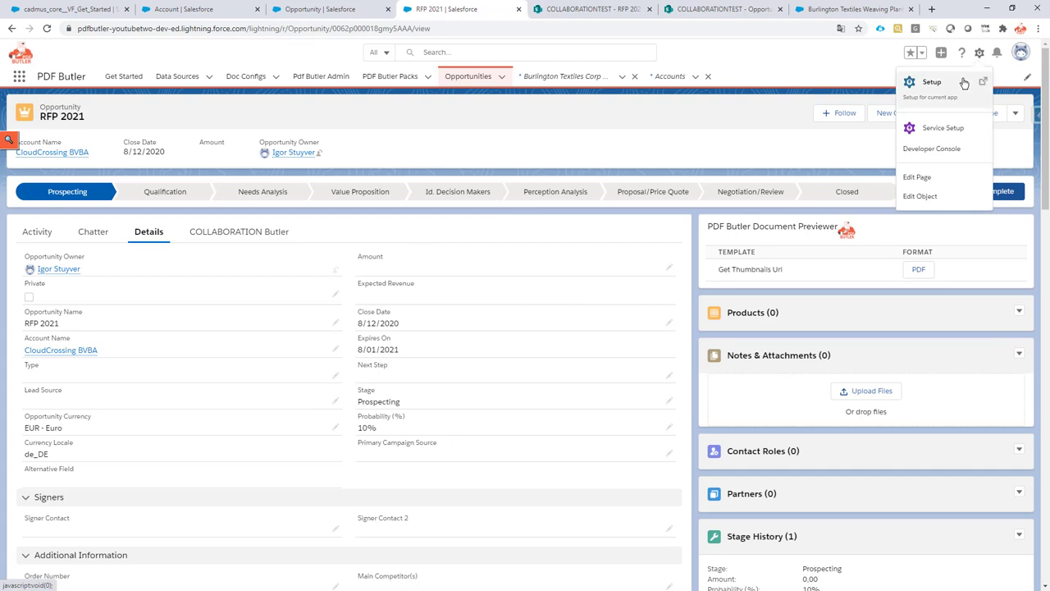
left_click(931, 178)
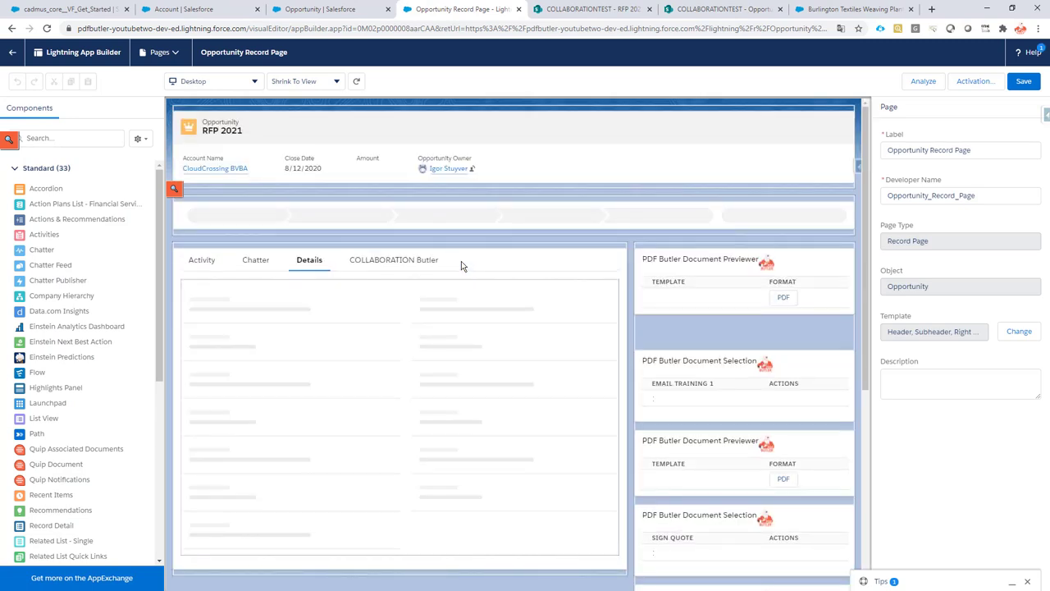
left_click(402, 262)
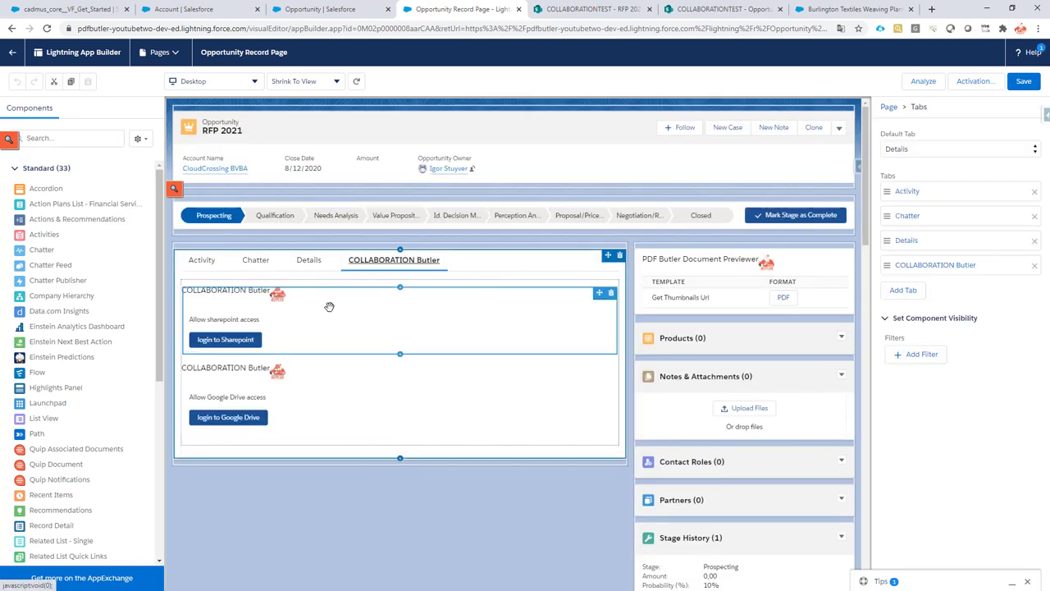
left_click(331, 307)
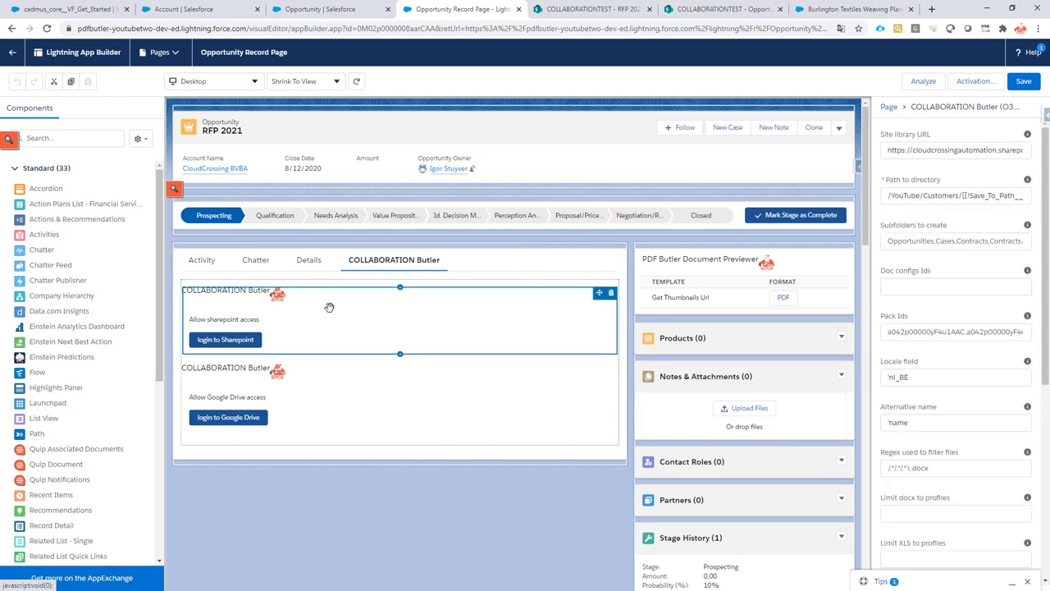
Examine the merge fields in the SharePoint component's Site library URL and Path to directory settings.
left_click(950, 151)
key("End")
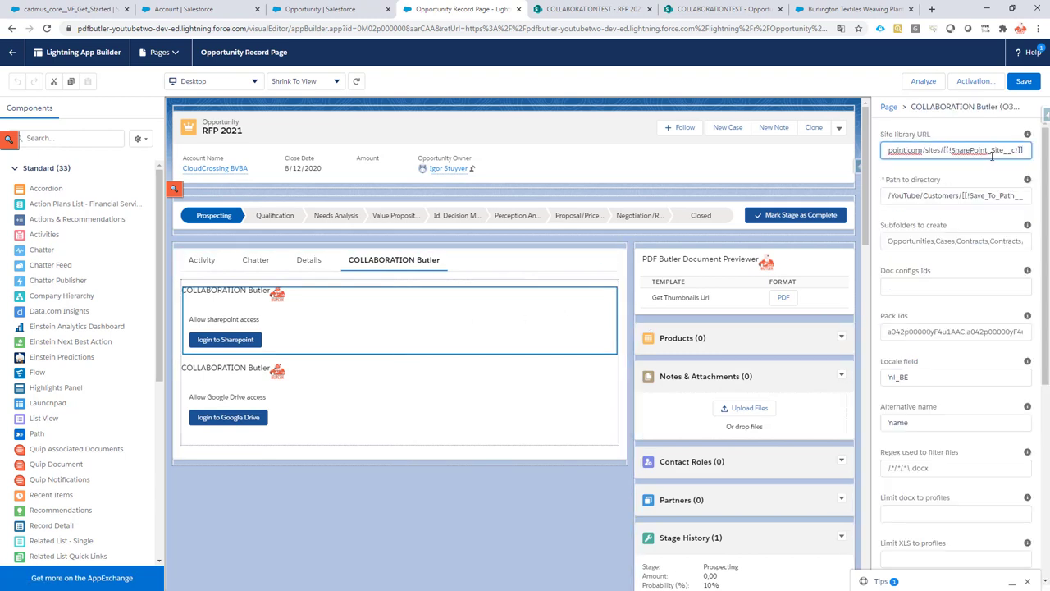
double_click(992, 152)
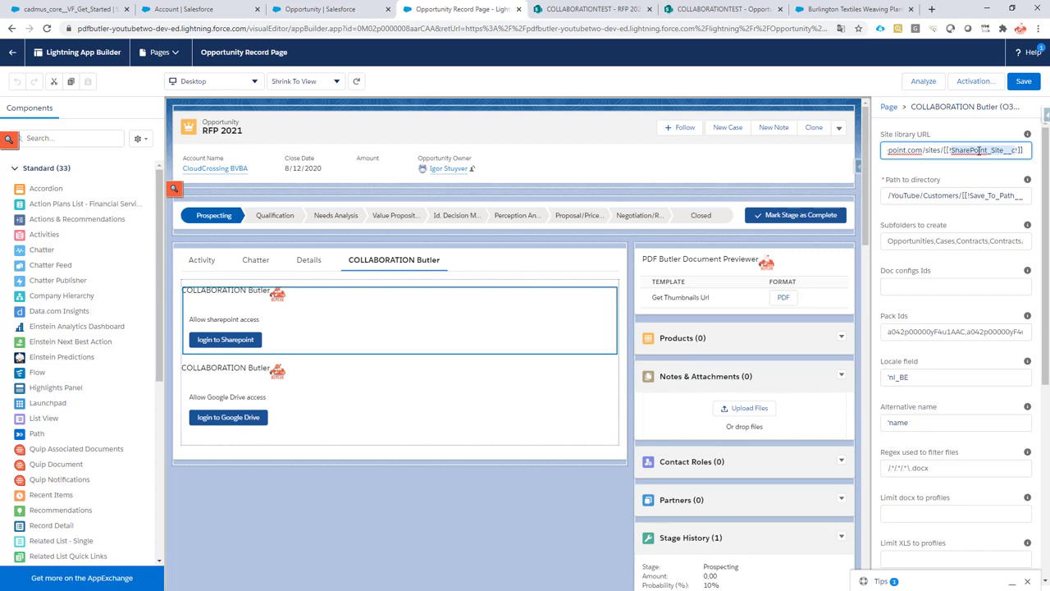
left_click_drag(971, 196, 1027, 195)
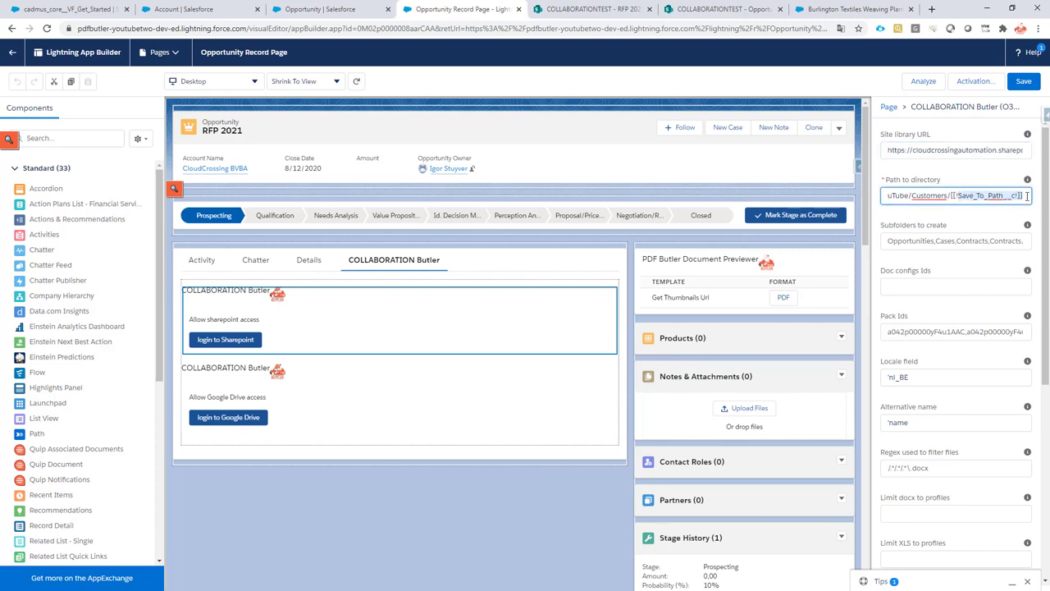
left_click(960, 195)
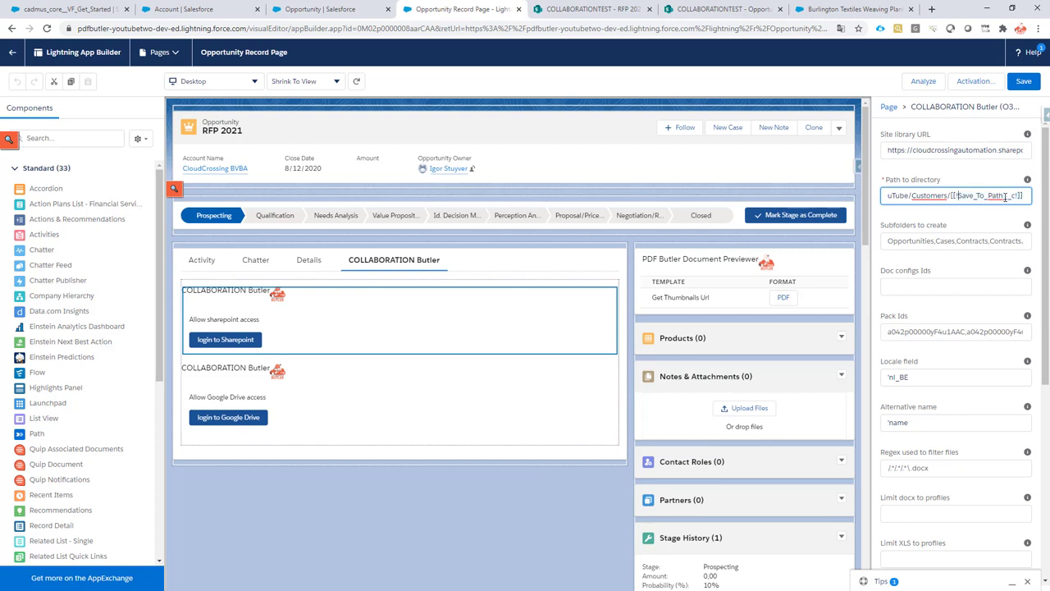
double_click(1016, 195)
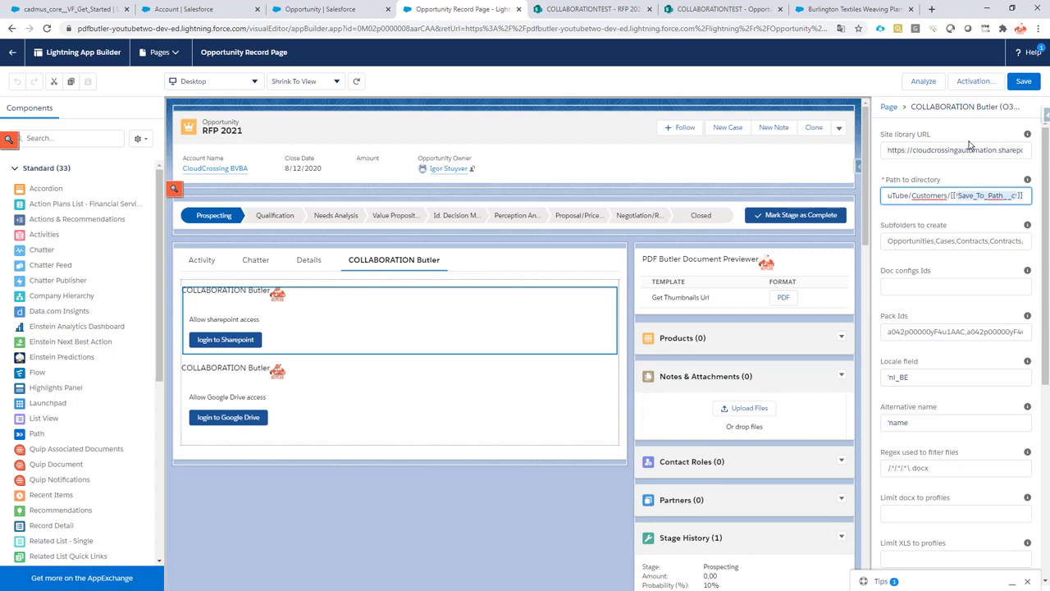